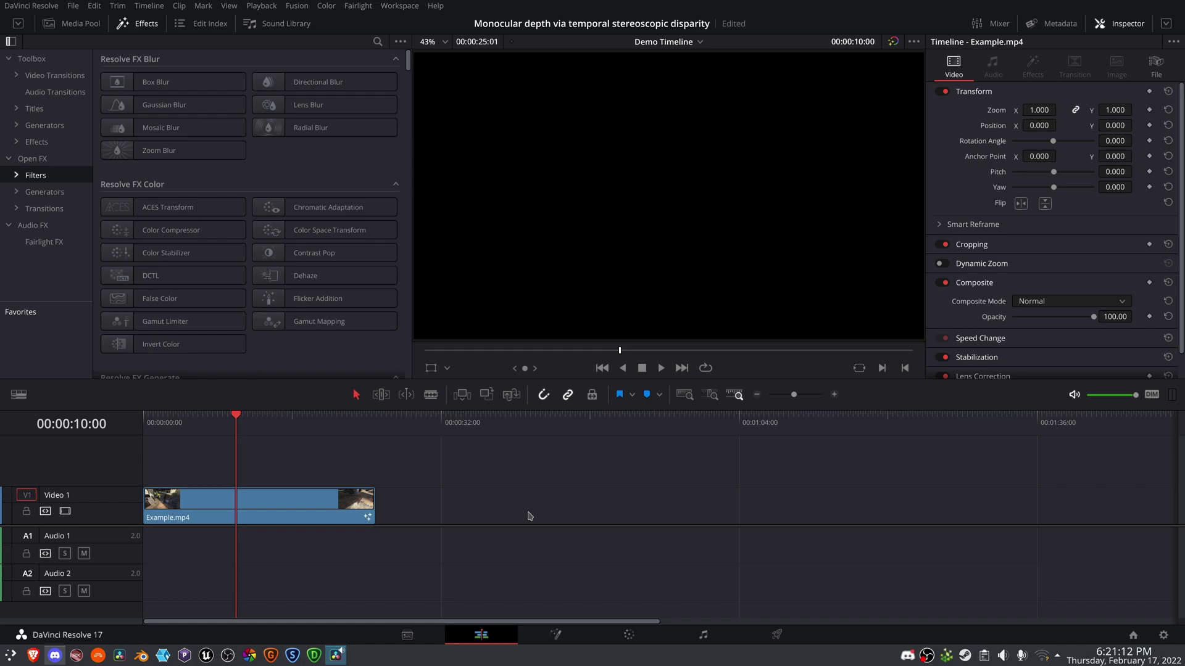
# - In Fusion, show MediaIn1 footage in the right viewer and the DepthMap node in the left
pyautogui.click(555, 635)
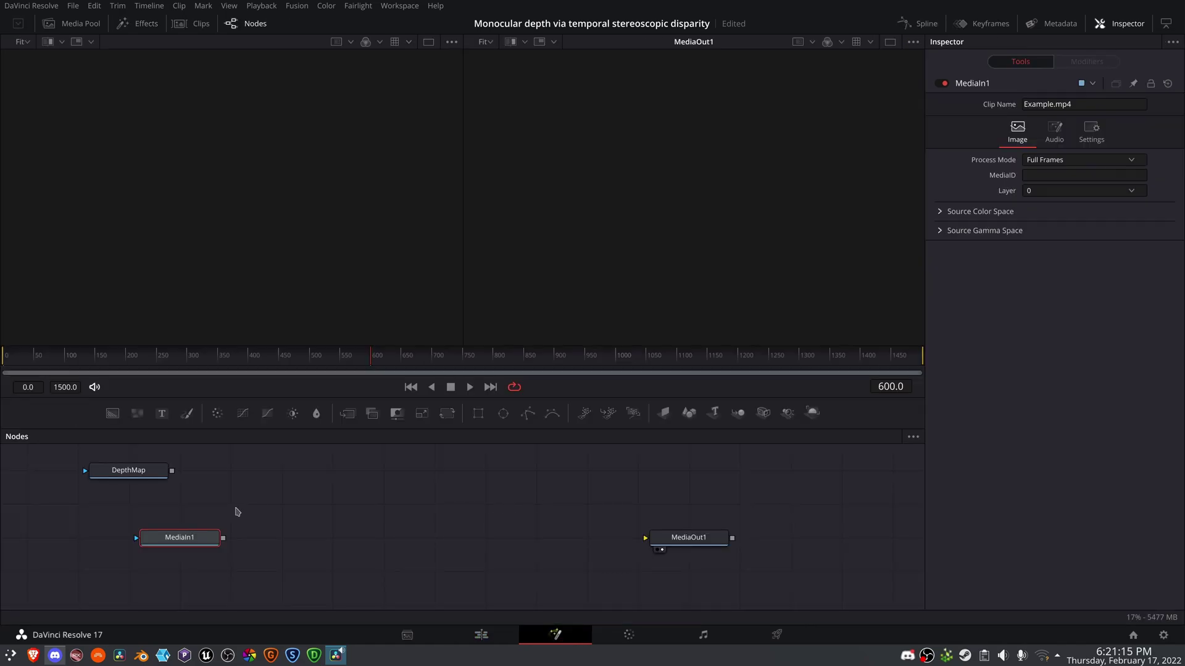
pyautogui.press('2')
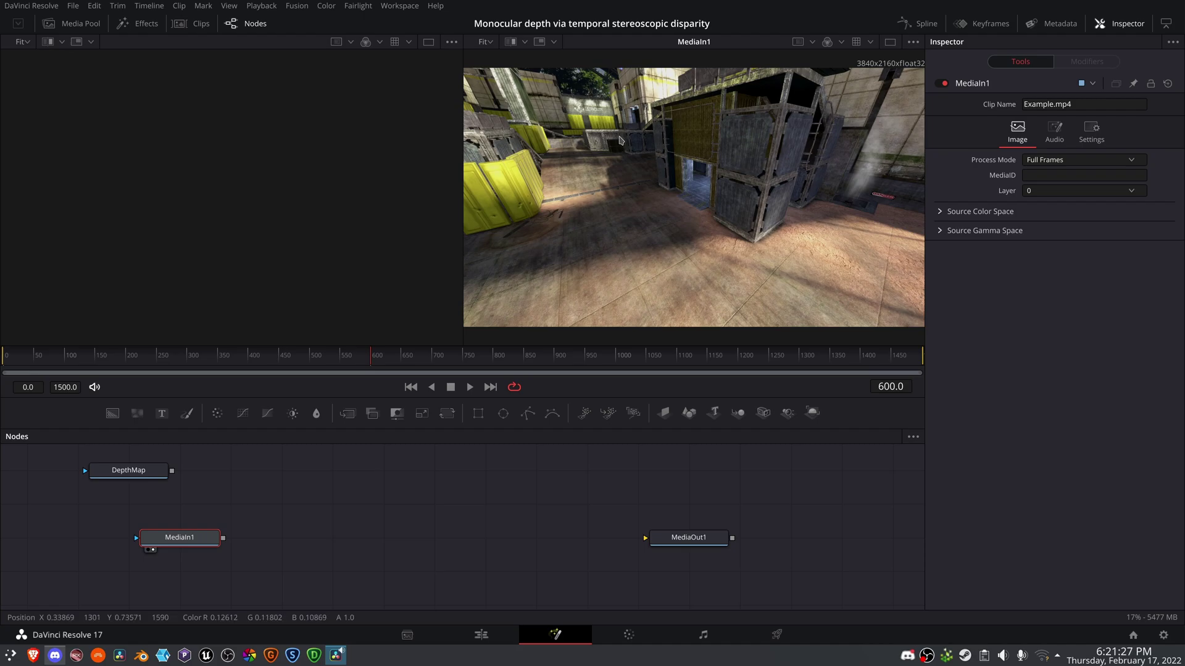
pyautogui.click(137, 475)
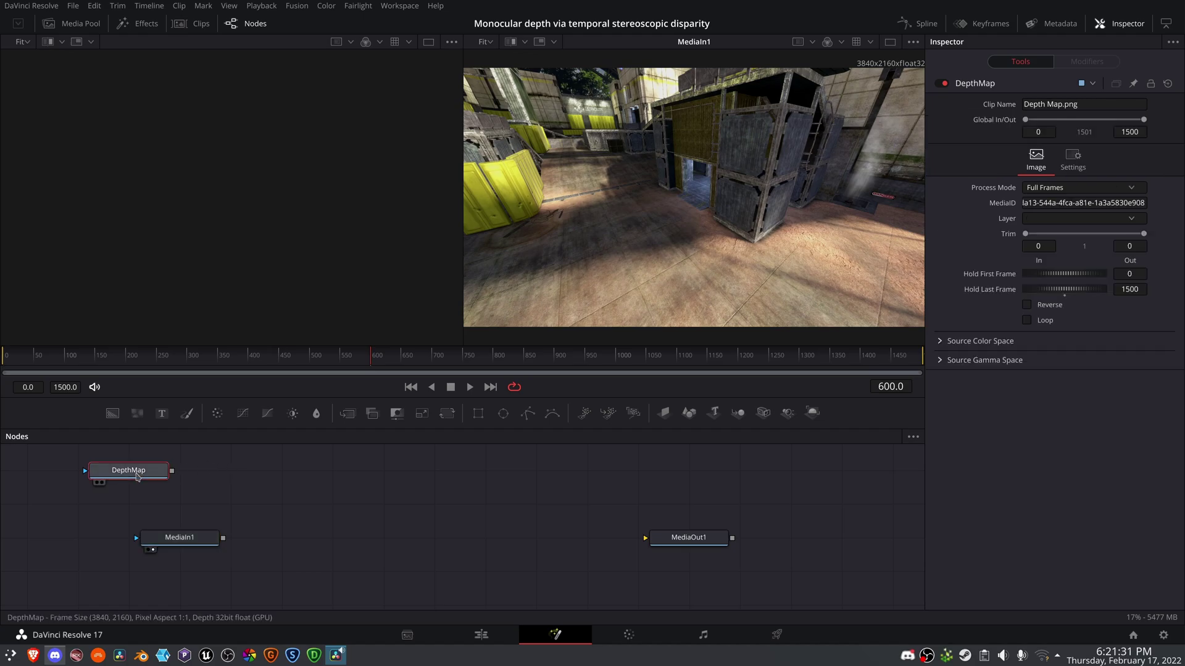
pyautogui.press('1')
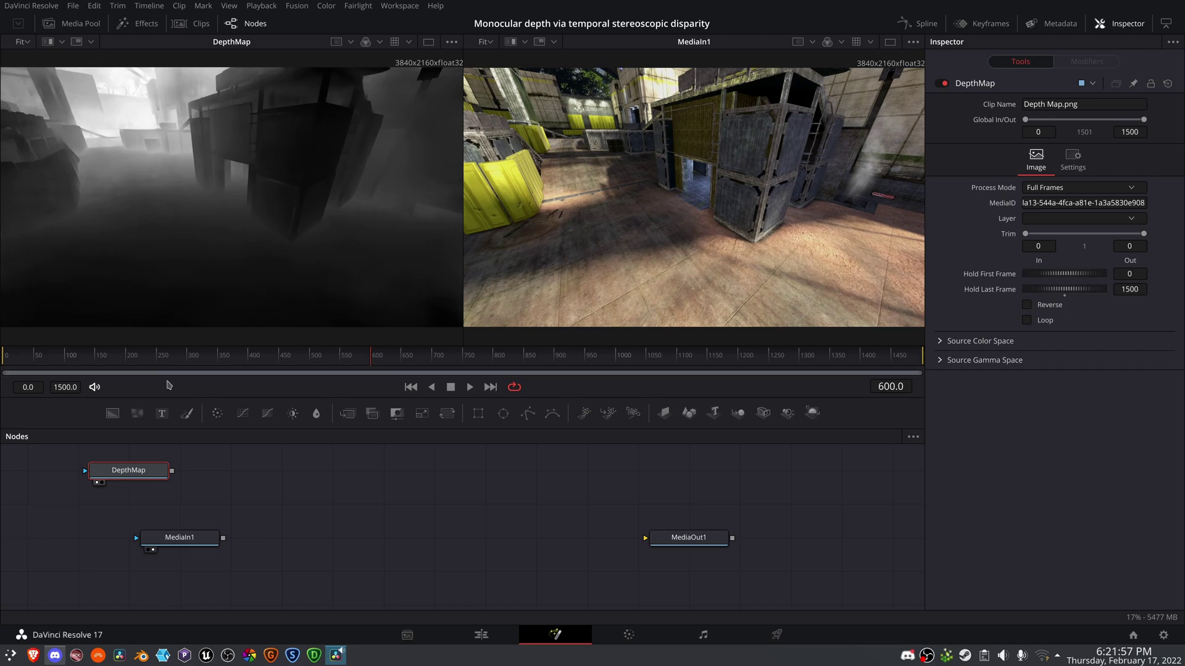
pyautogui.click(201, 544)
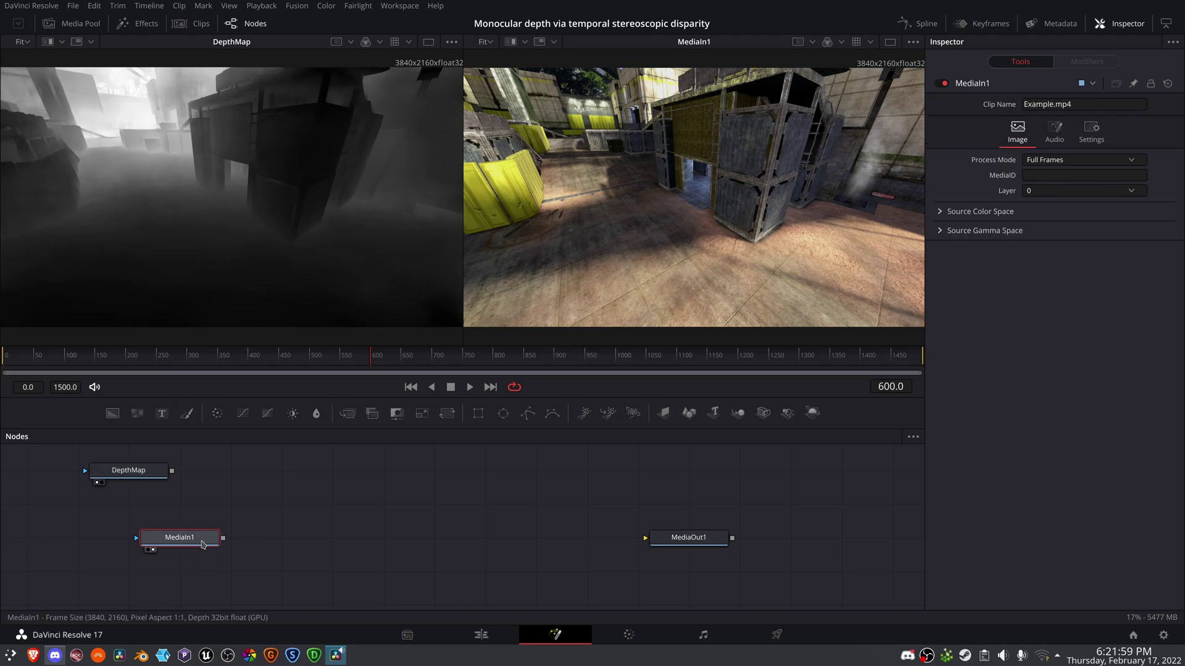
pyautogui.hotkey('shift', 'space')
pyautogui.write('tilt')
pyautogui.press('Return')
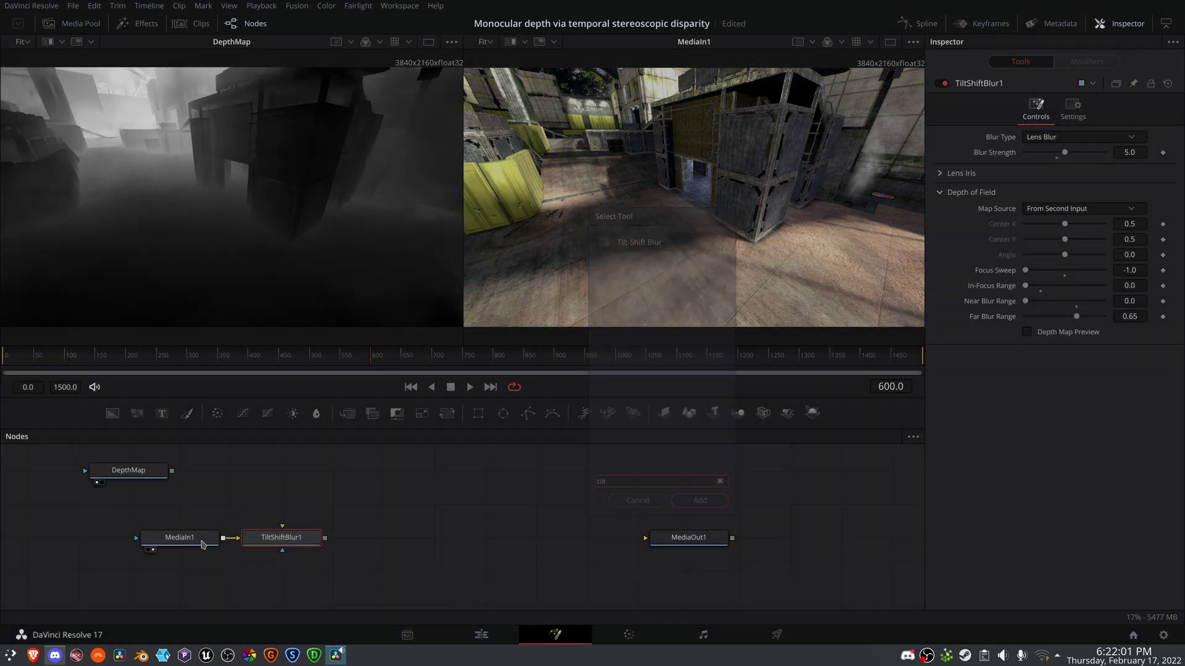
pyautogui.moveTo(172, 472); pyautogui.dragTo(287, 540)
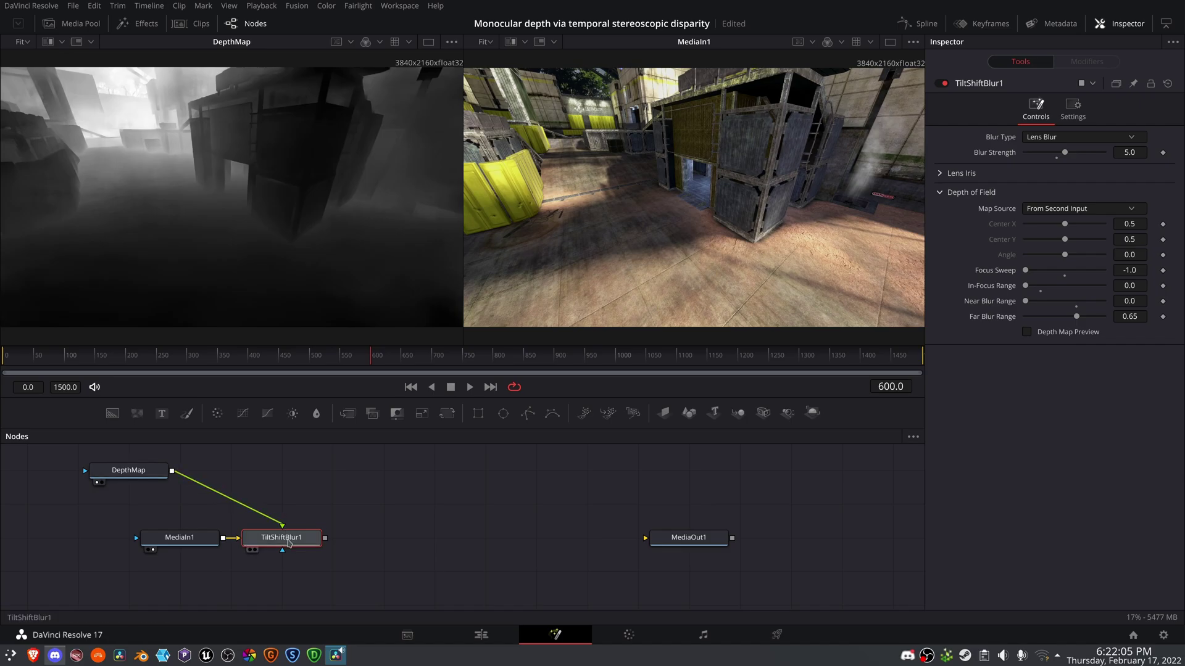
pyautogui.press('2')
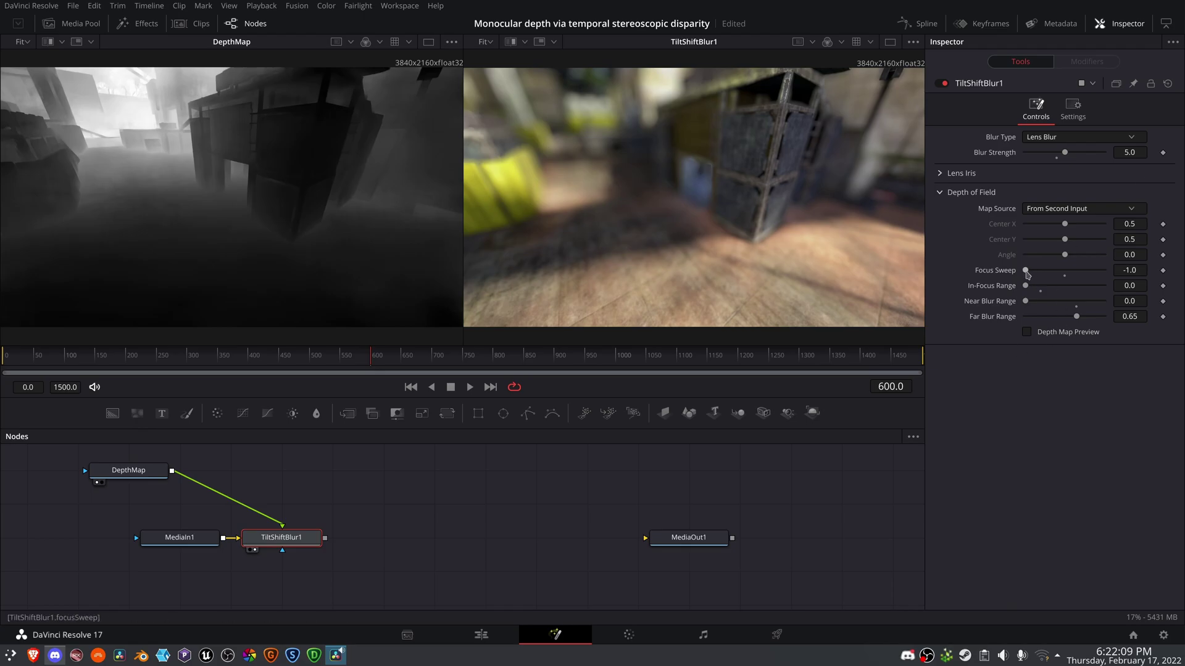
pyautogui.moveTo(1027, 274)
pyautogui.mouseDown()
pyautogui.moveTo(1104, 281)
pyautogui.moveTo(1049, 282)
pyautogui.mouseUp()
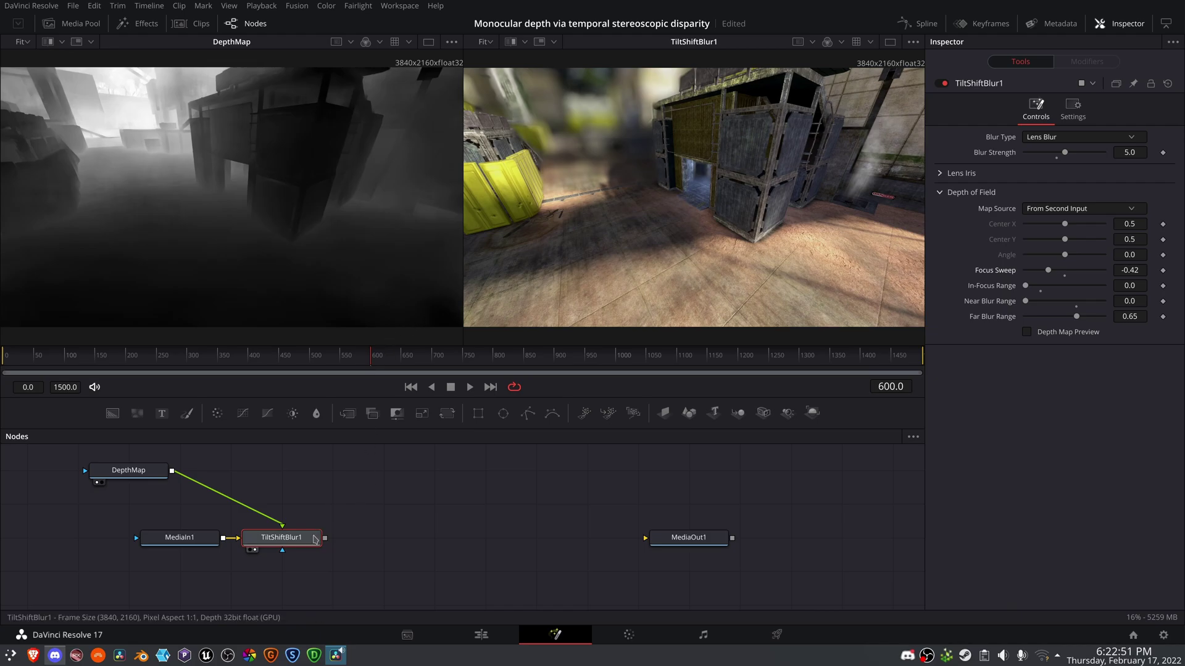
# - Delete the Tilt-Shift Blur node and add a Time Speed node fed by MediaIn1
pyautogui.press('Delete')
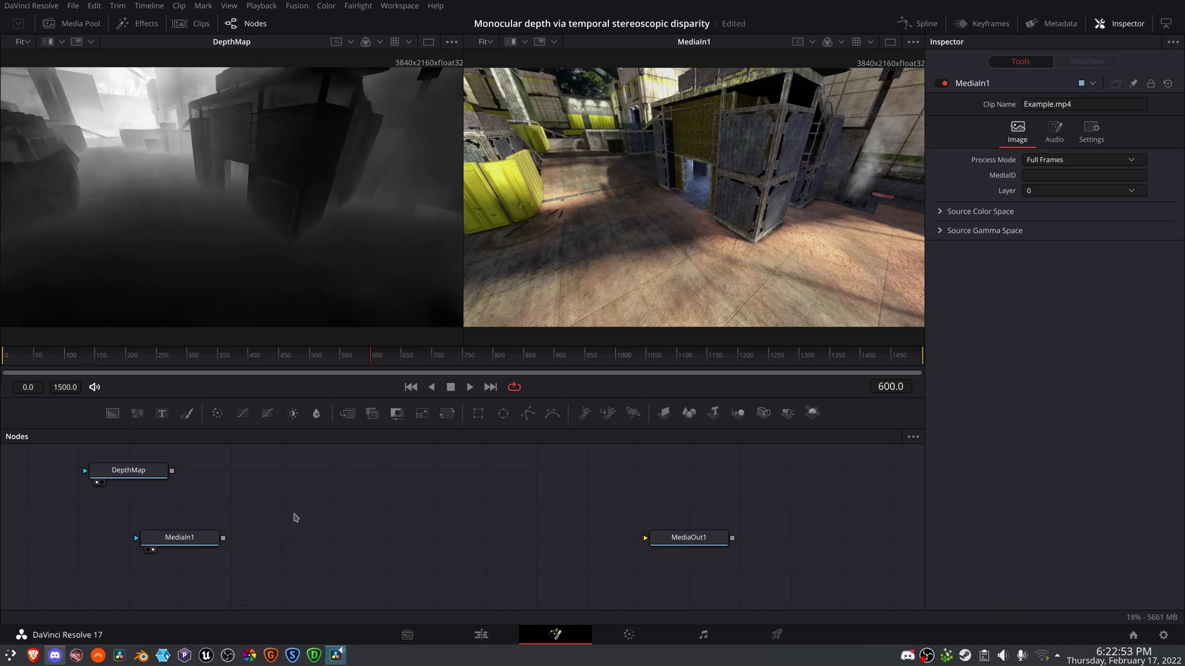
pyautogui.hotkey('shift', 'space')
pyautogui.write('time')
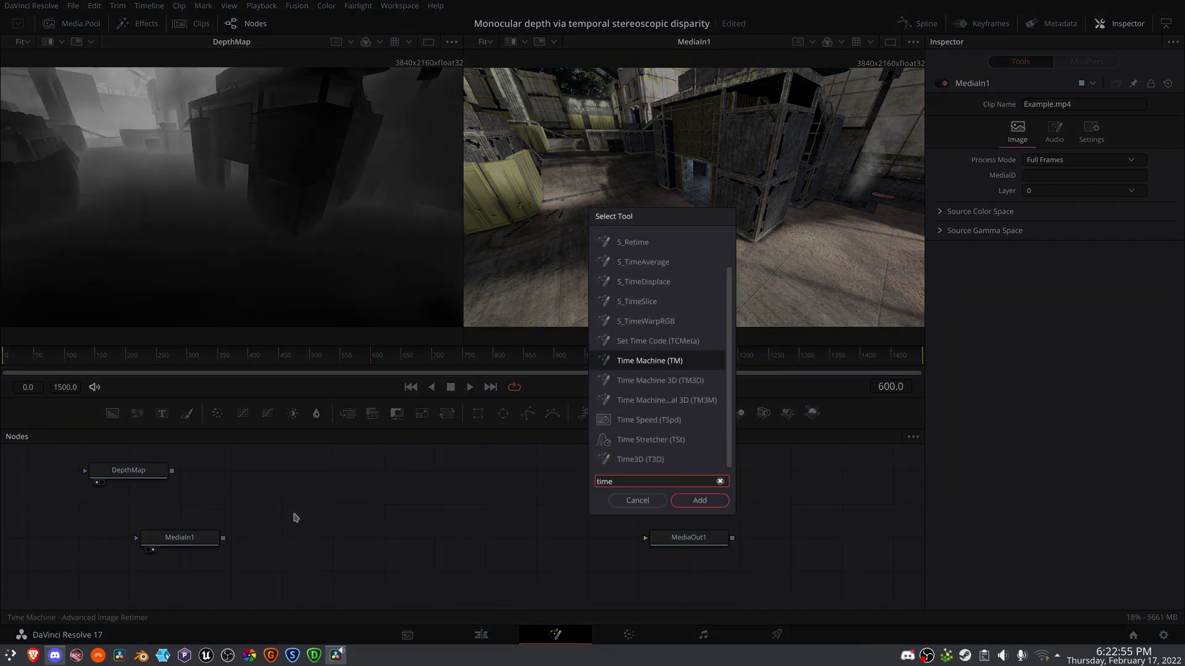
pyautogui.press('Down')
pyautogui.press('Down')
pyautogui.press('Down')
pyautogui.press('Return')
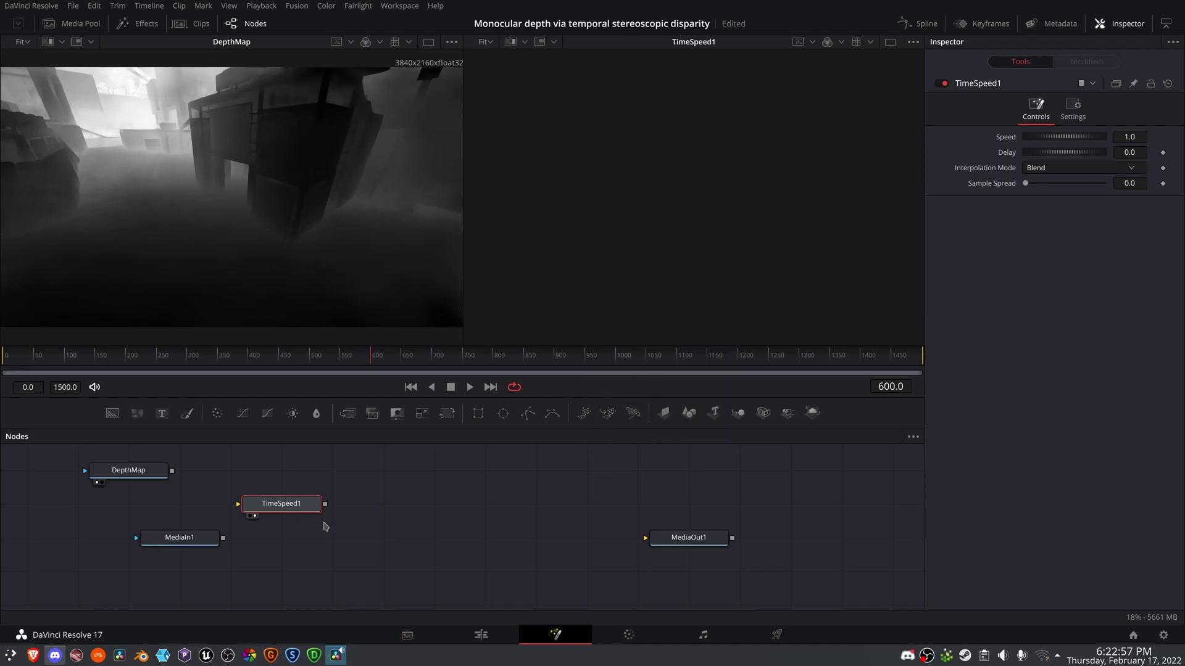
pyautogui.moveTo(222, 538); pyautogui.dragTo(244, 509)
# - Set TimeSpeed1's Delay to 1
pyautogui.click(1127, 153)
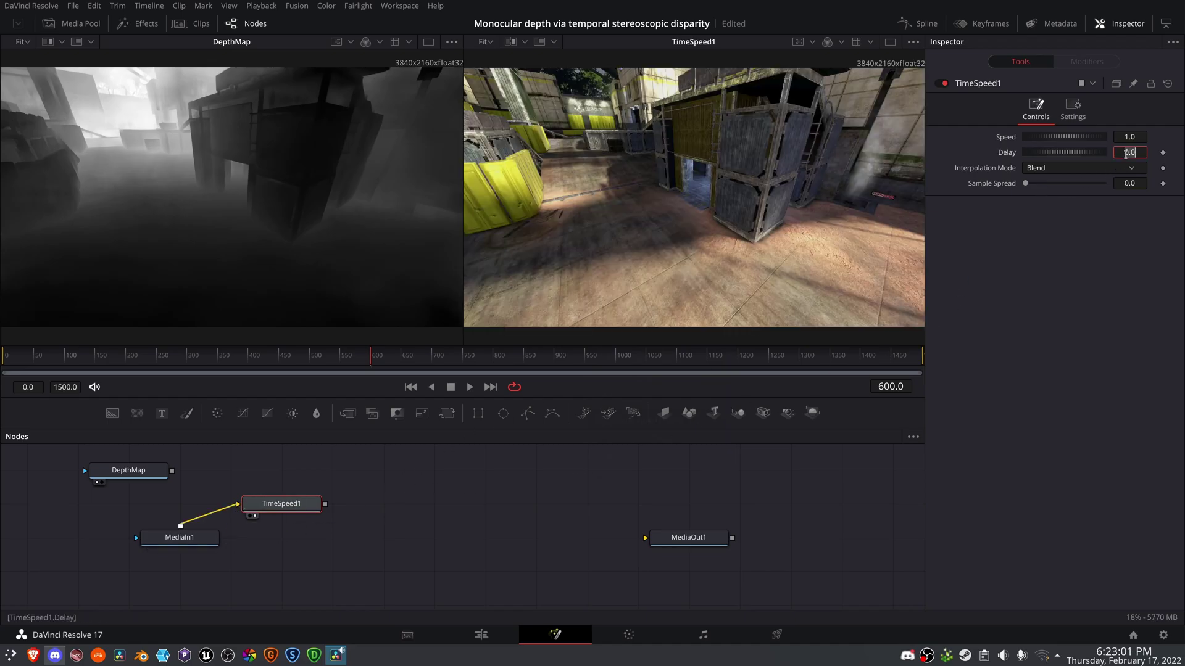
pyautogui.write('1')
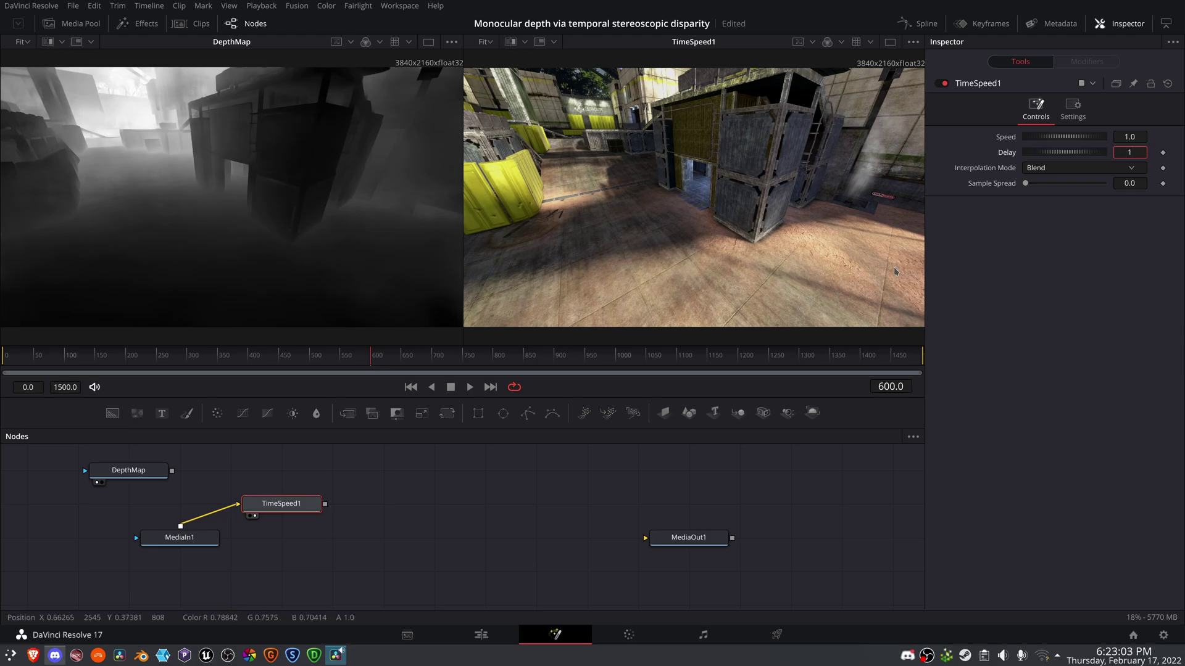
pyautogui.press('Return')
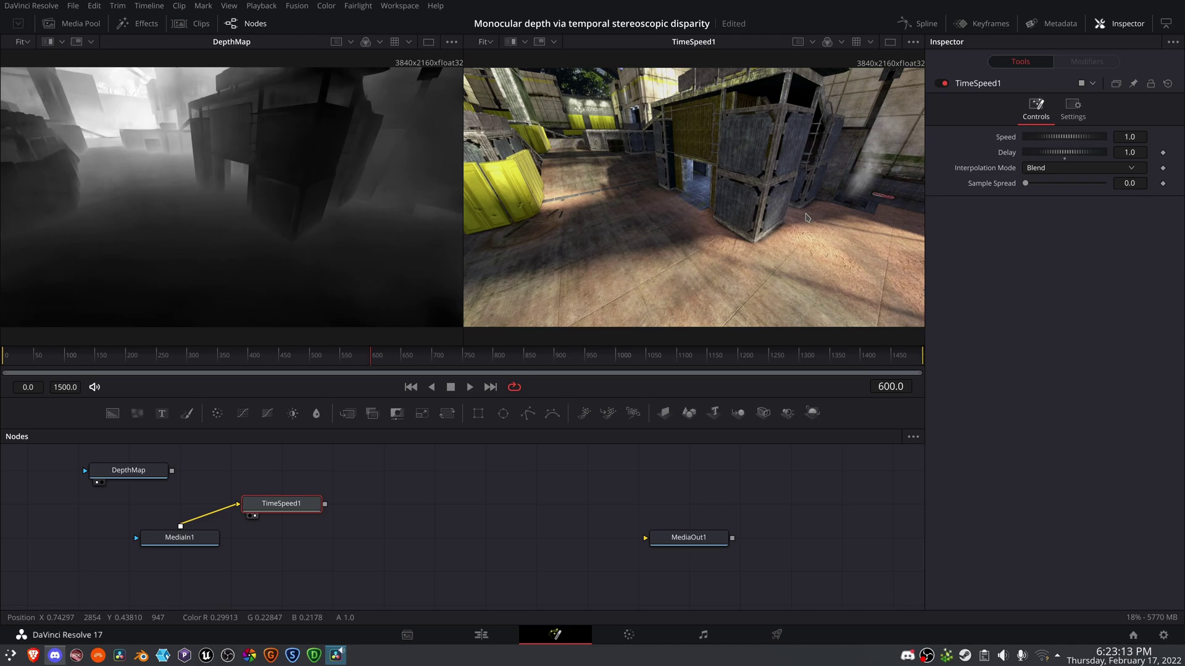
# - Add a Disparity node with MediaIn1 as Left and TimeSpeed1 as Right, viewed in viewer 1
pyautogui.click(303, 551)
pyautogui.hotkey('shift', 'space')
pyautogui.write('dis')
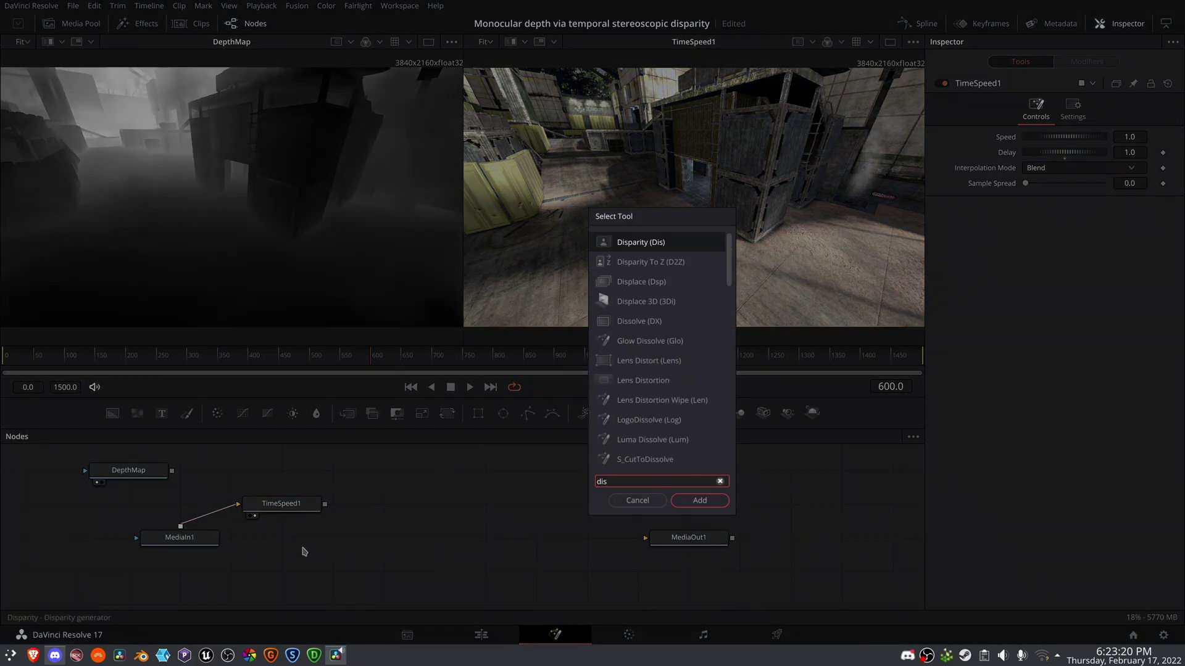
pyautogui.press('Return')
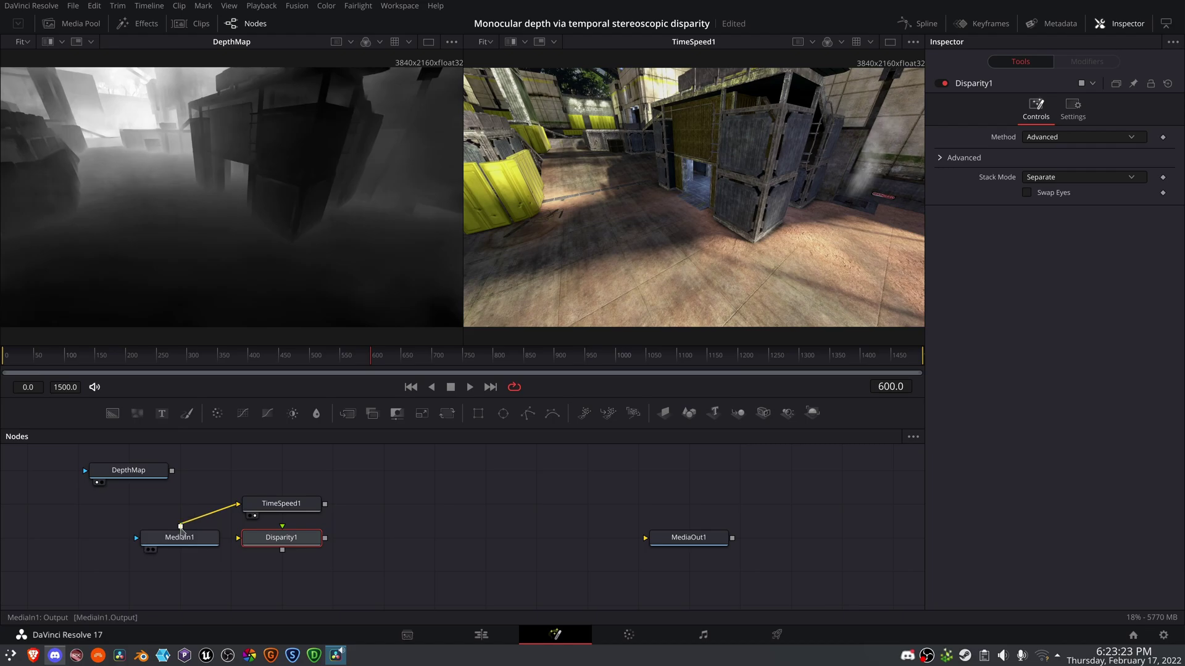
pyautogui.moveTo(181, 526); pyautogui.dragTo(240, 540)
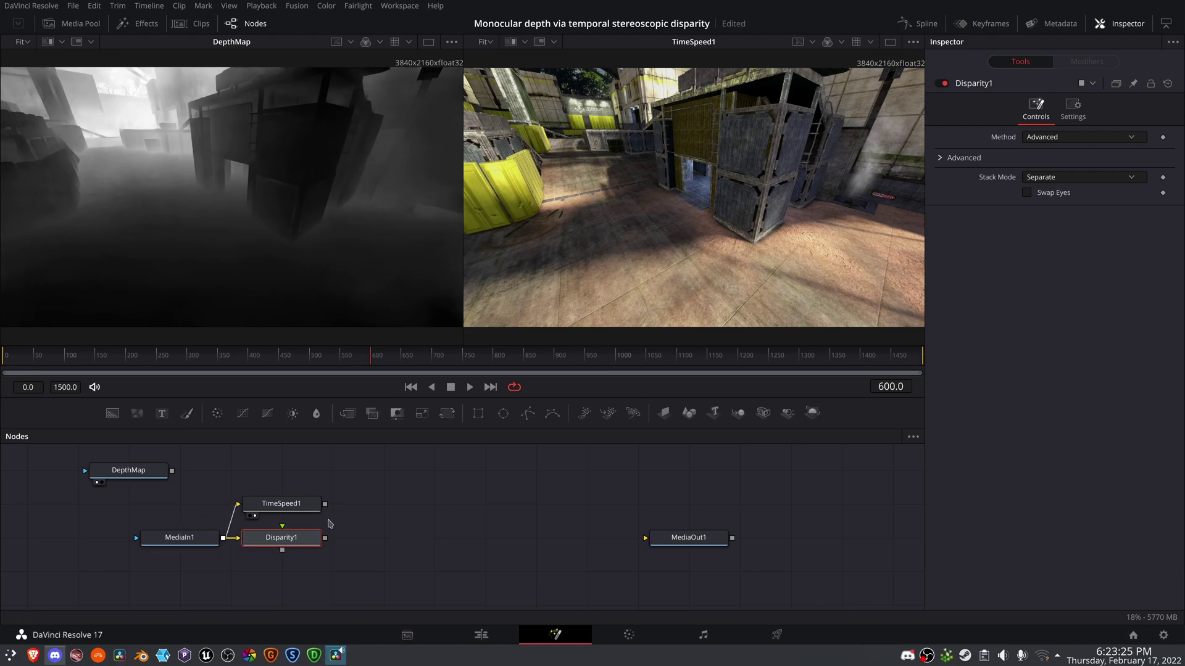
pyautogui.moveTo(326, 505); pyautogui.dragTo(283, 528)
pyautogui.press('1')
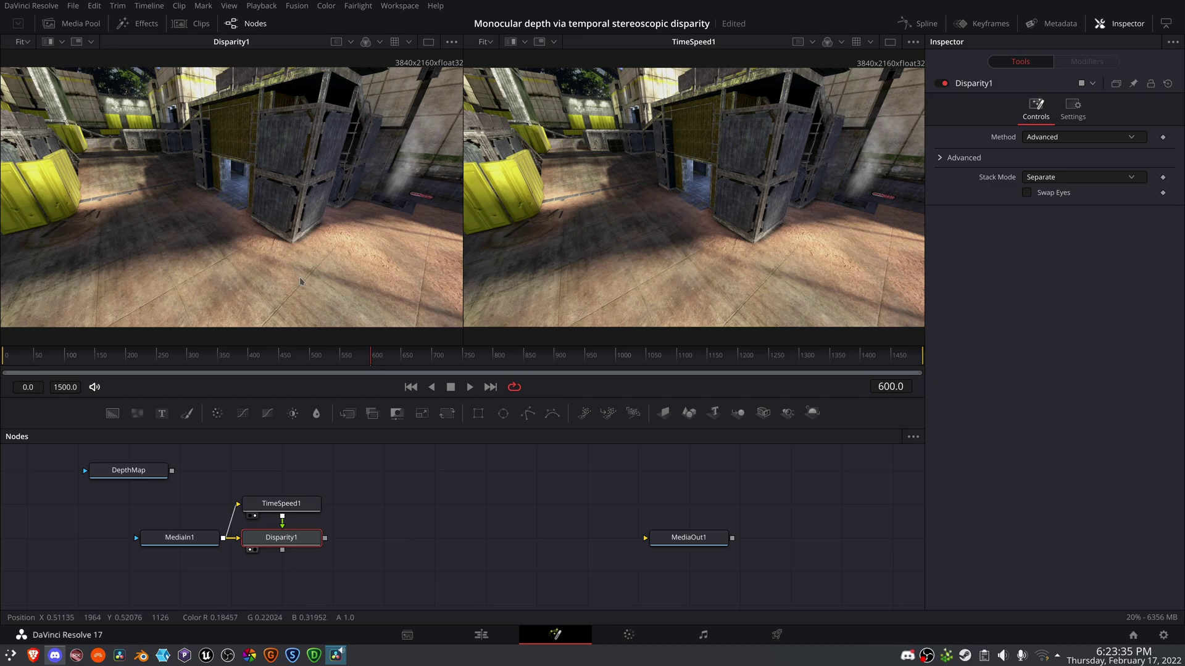
# - Add Disparity To Z under Disparity1 and link Disparity1's output into both its inputs
pyautogui.click(373, 549)
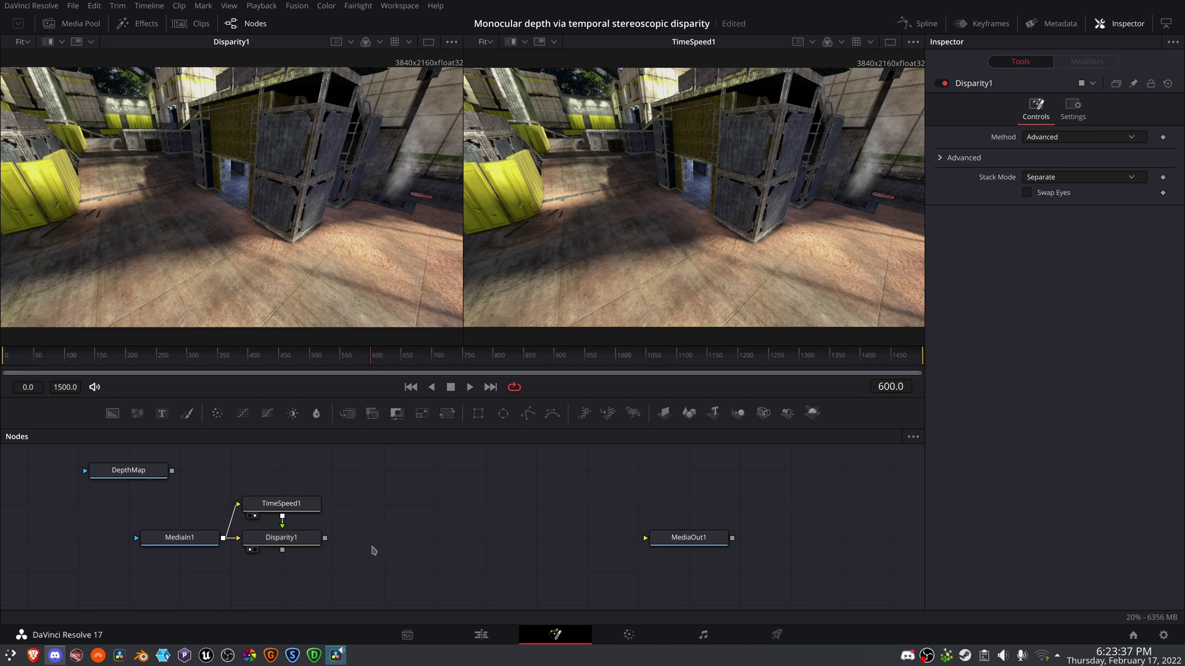
pyautogui.hotkey('shift', 'space')
pyautogui.write('dis')
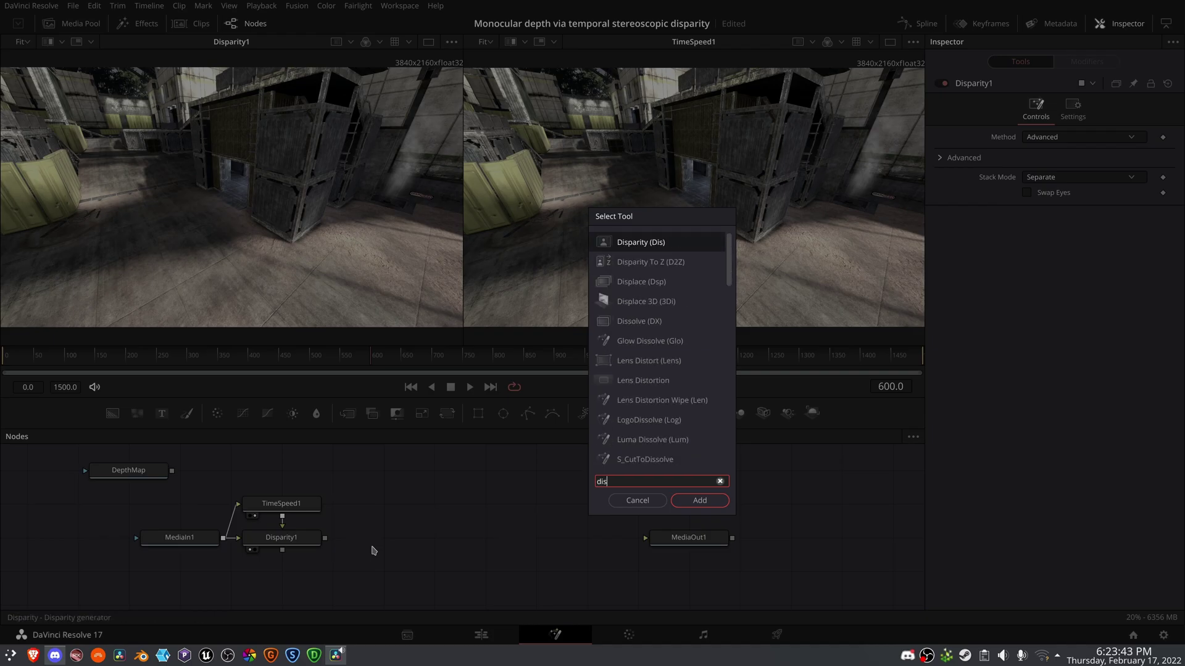
pyautogui.press('Down')
pyautogui.press('Down')
pyautogui.press('Up')
pyautogui.press('Return')
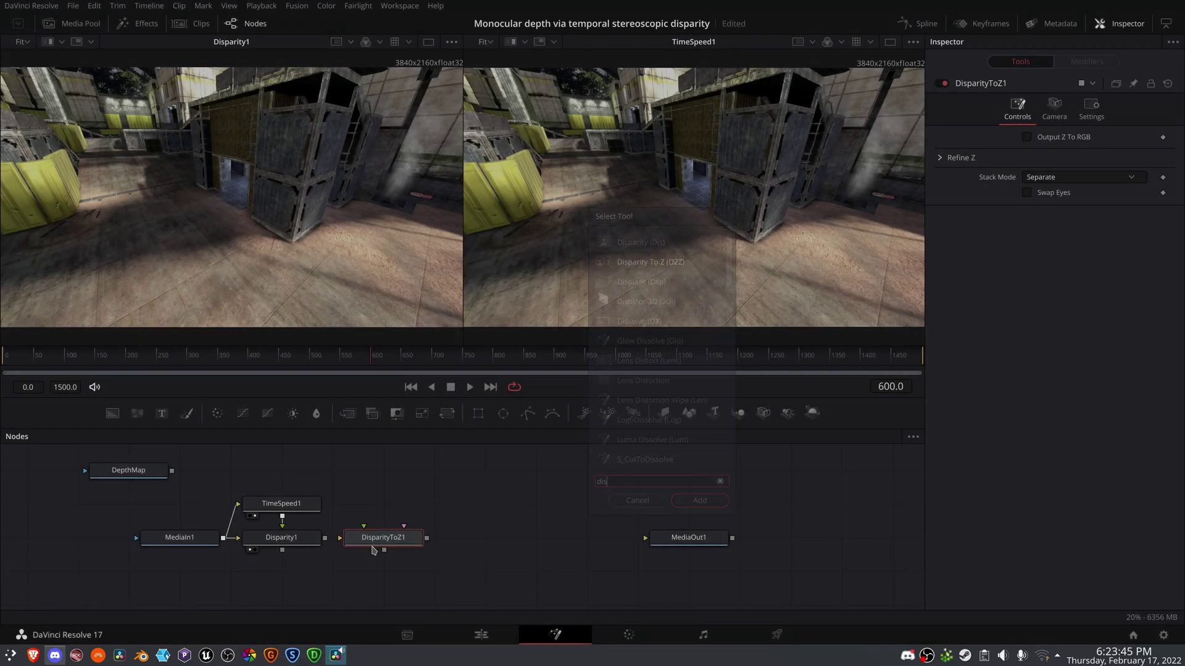
pyautogui.moveTo(374, 551); pyautogui.dragTo(272, 583)
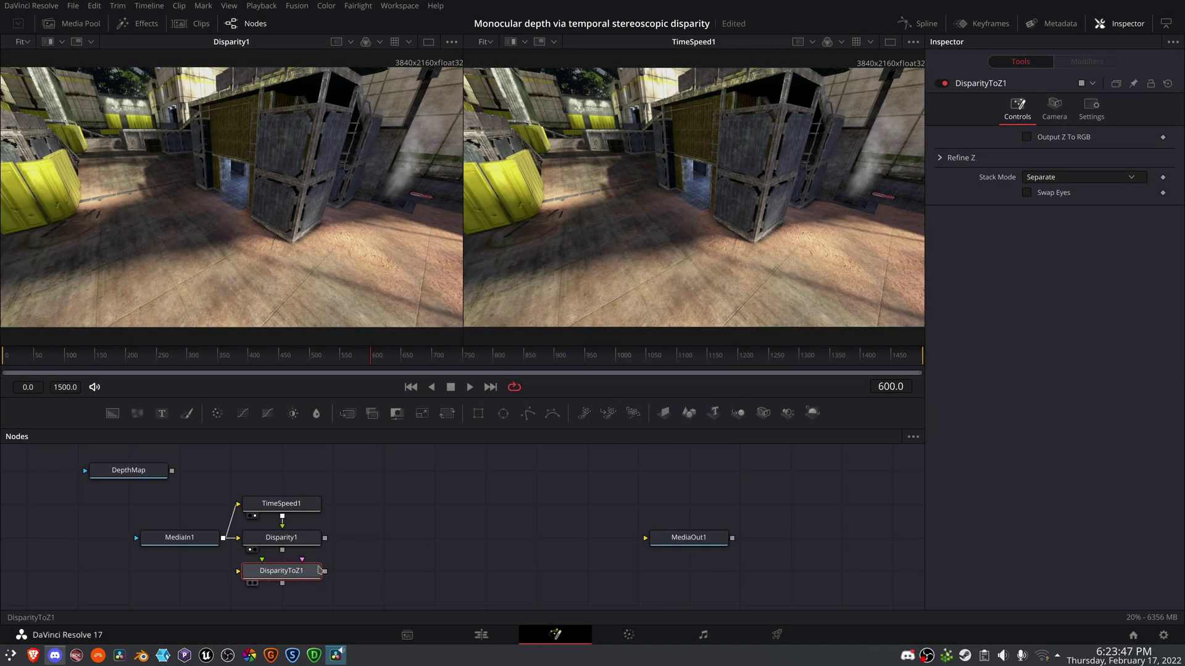
pyautogui.moveTo(324, 539); pyautogui.dragTo(238, 573)
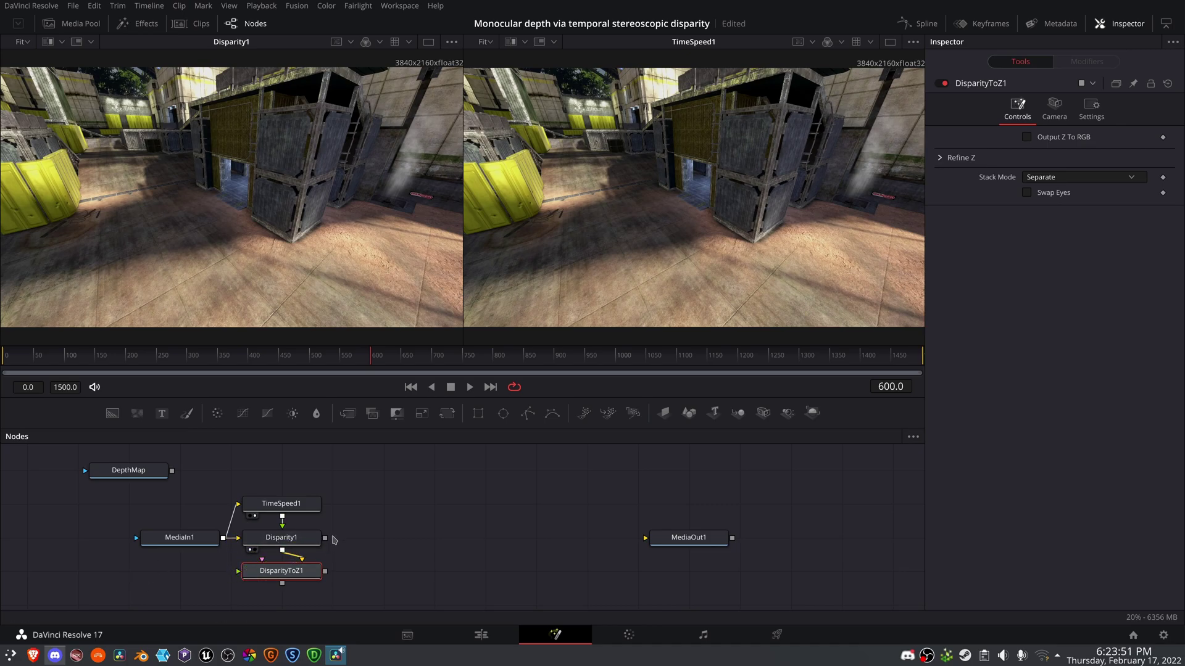
pyautogui.moveTo(325, 540); pyautogui.dragTo(296, 576)
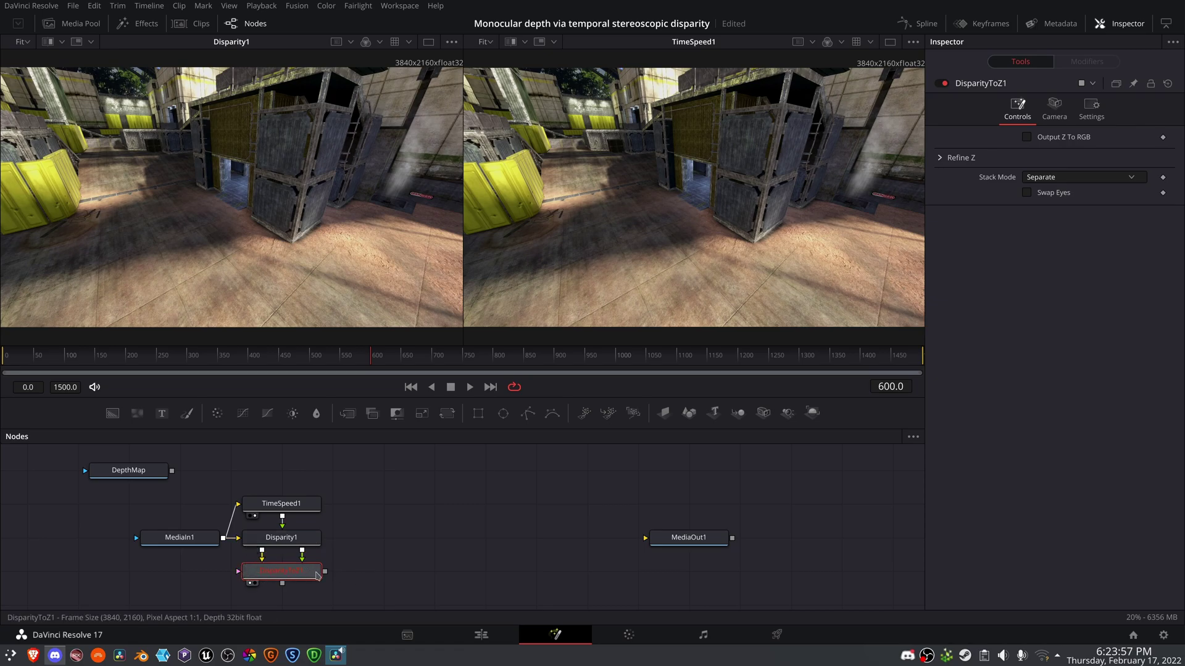
# - Add Camera3D1 feeding DisparityToZ1, inspect it in the left viewer's 3-D view, then clear the viewer
pyautogui.moveTo(782, 412); pyautogui.dragTo(243, 575)
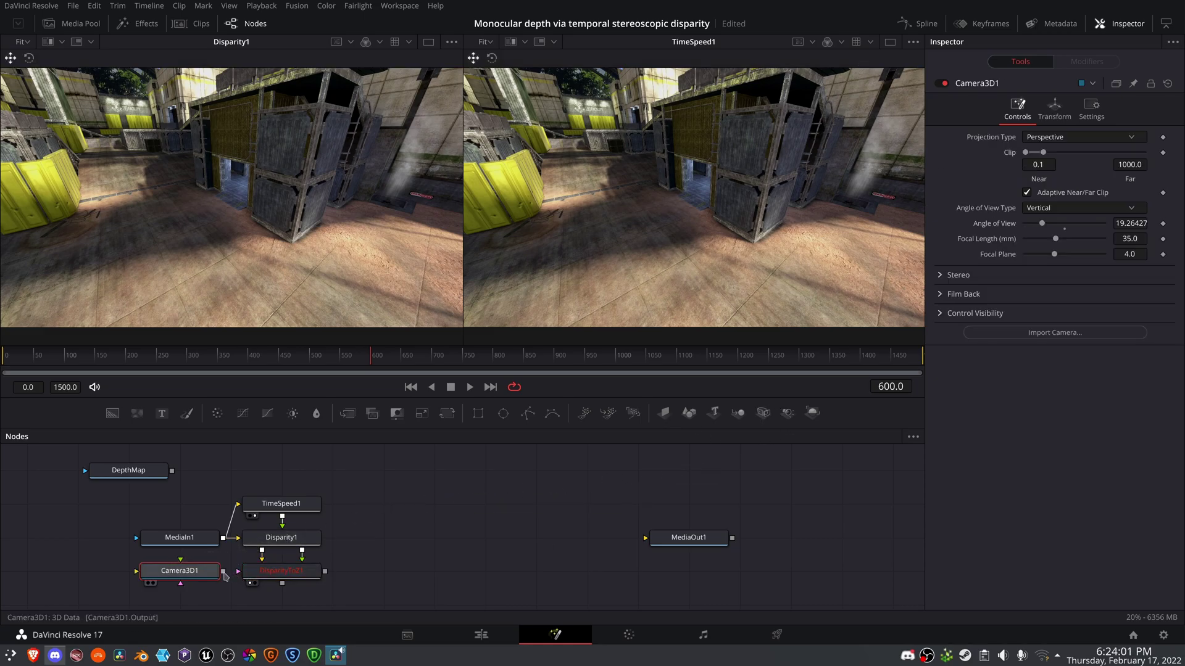
pyautogui.click(281, 570)
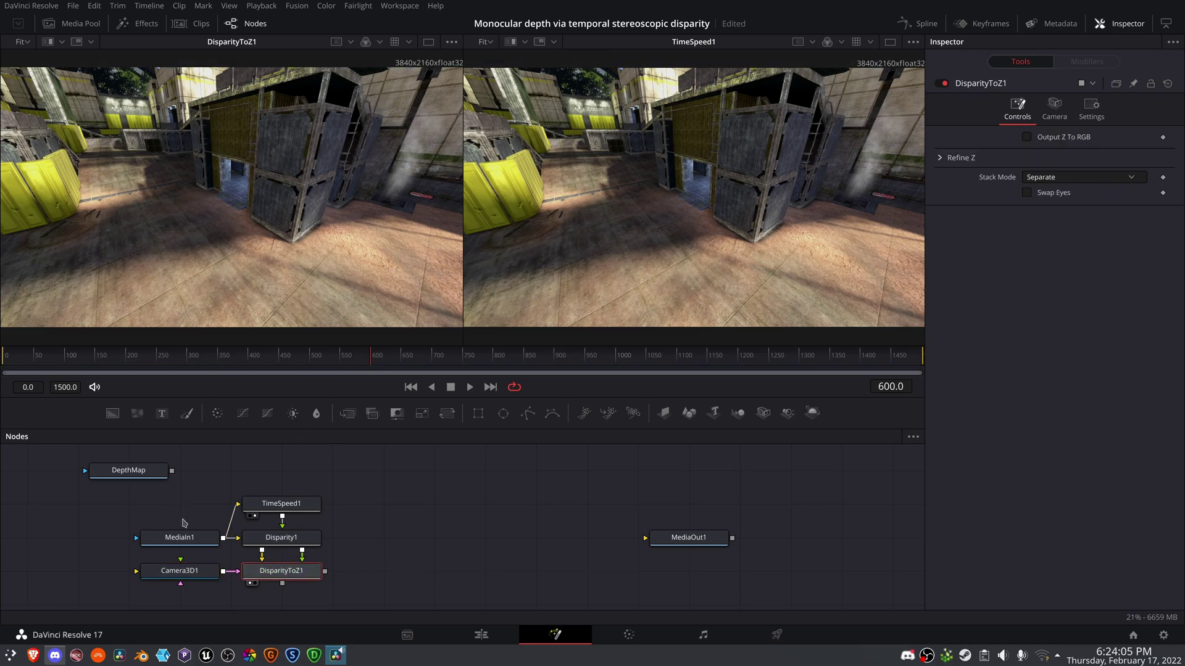
pyautogui.click(187, 572)
pyautogui.press('1')
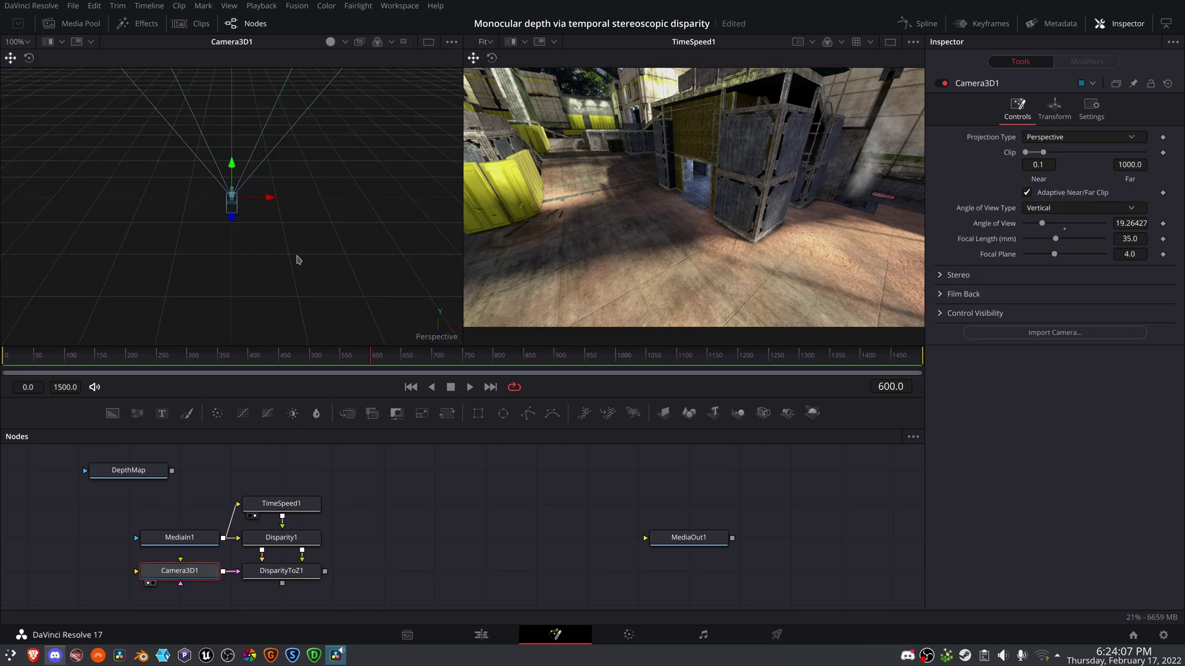
pyautogui.moveTo(299, 256); pyautogui.dragTo(284, 223)
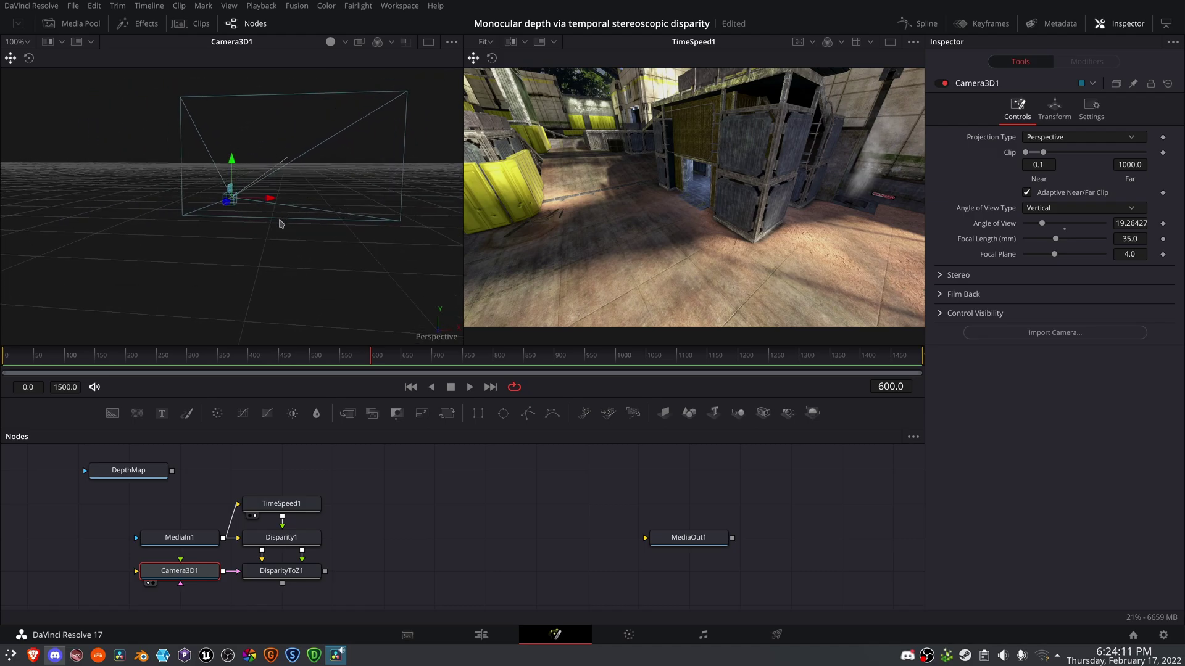
pyautogui.press('1')
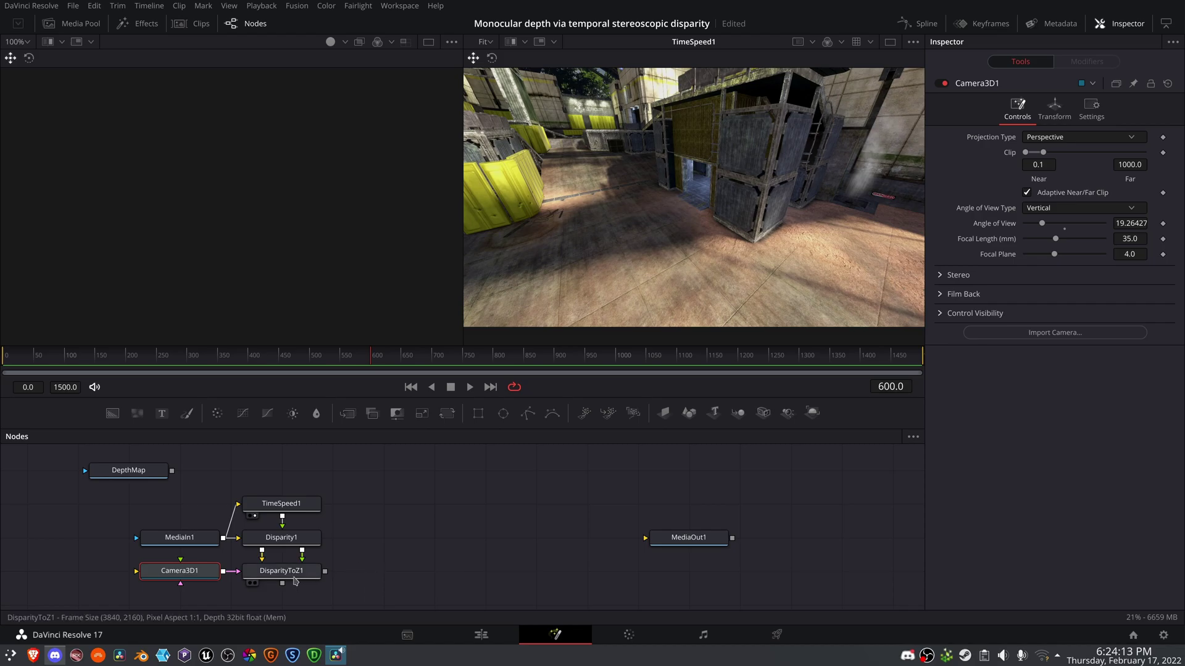
pyautogui.click(344, 574)
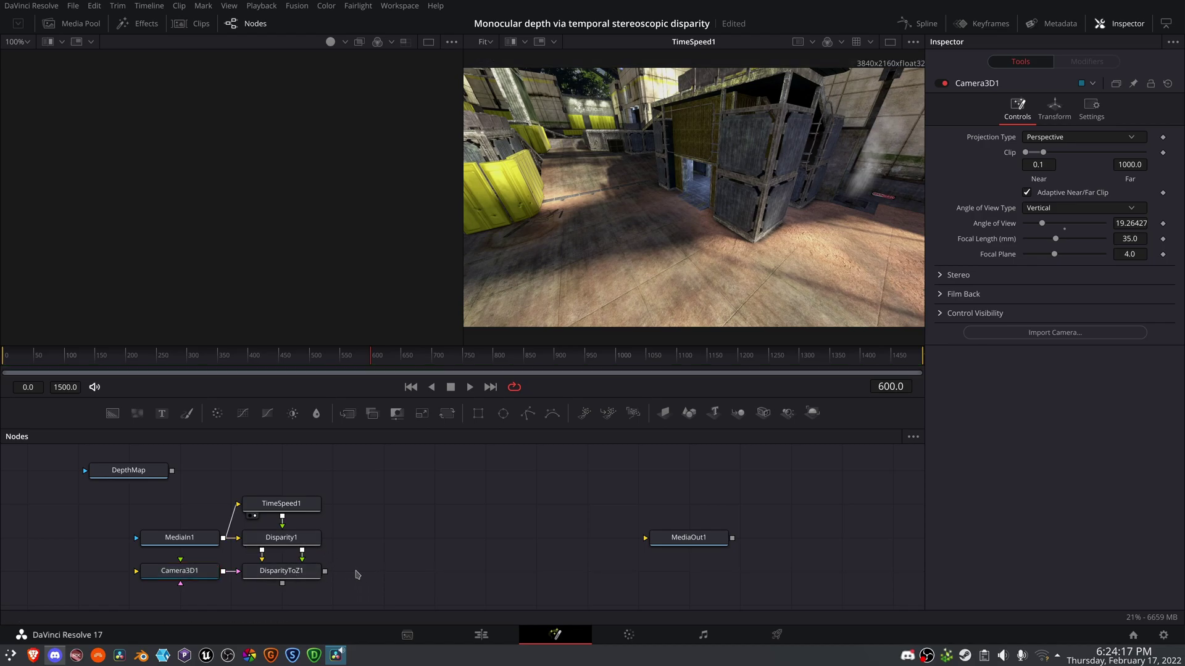
# - Add a Copy Aux node placed right after DisparityToZ1
pyautogui.hotkey('shift', 'space')
pyautogui.write('copy')
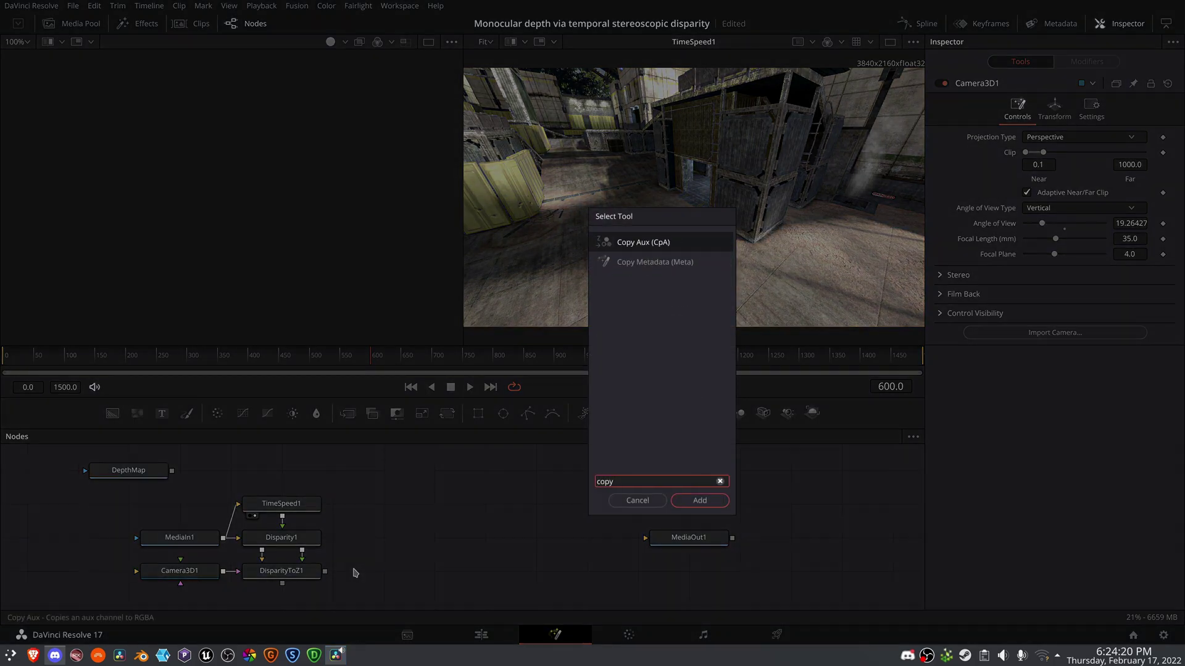
pyautogui.press('Return')
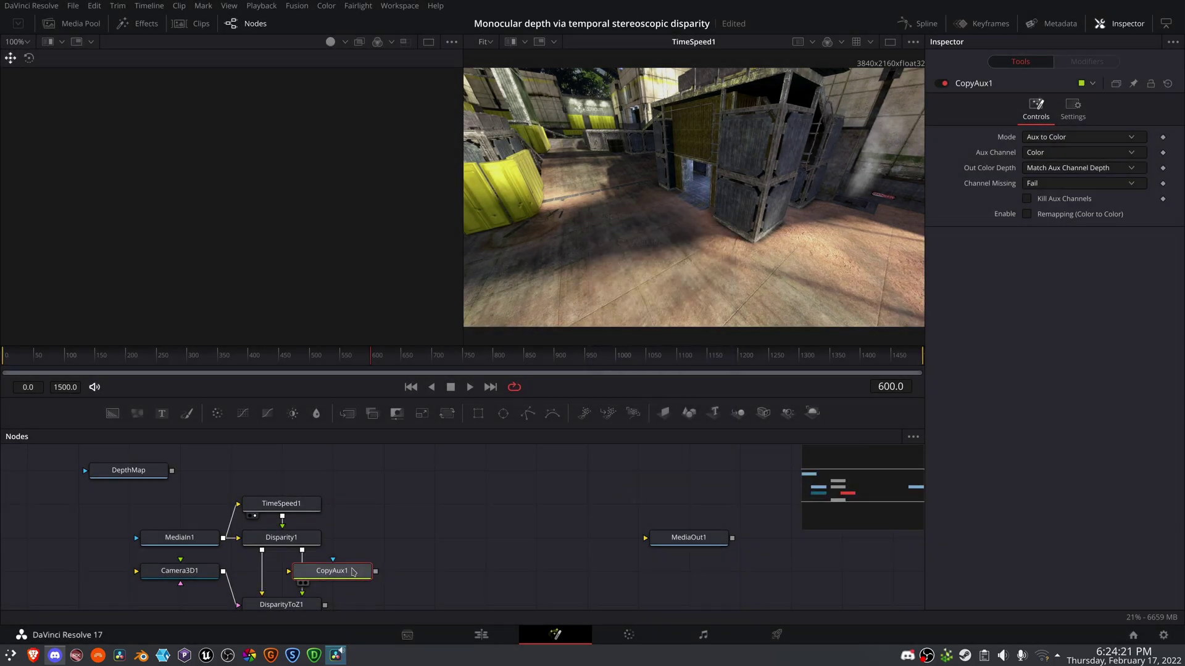
pyautogui.moveTo(353, 572); pyautogui.dragTo(404, 572)
pyautogui.moveTo(307, 606); pyautogui.dragTo(264, 108)
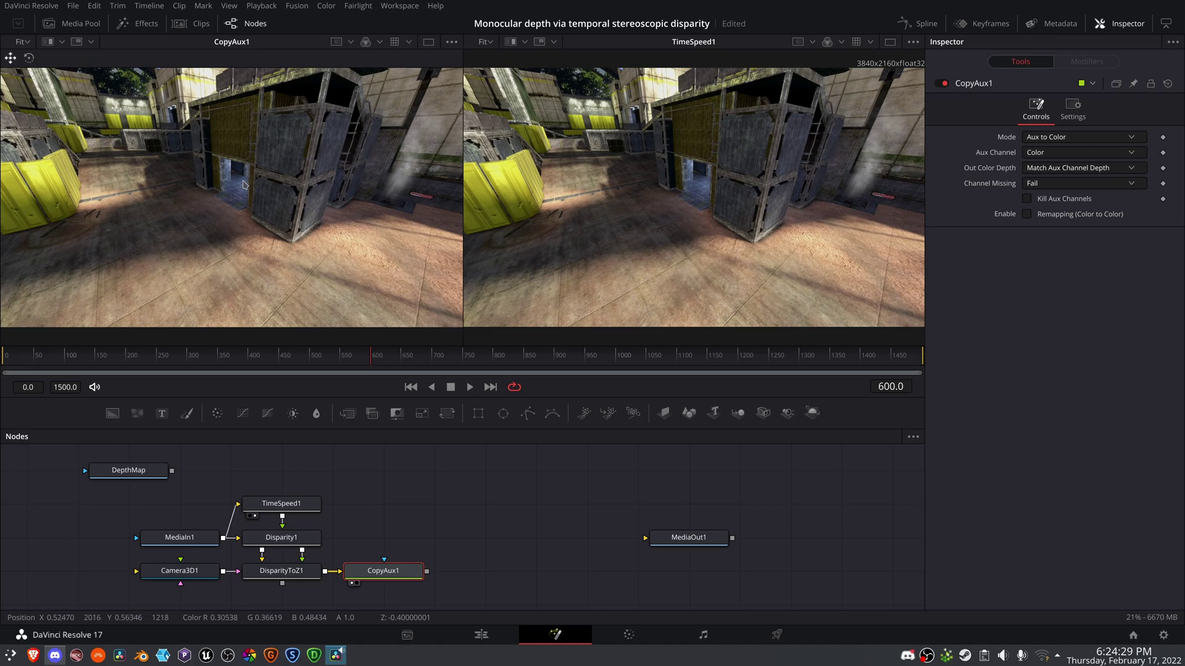
# - Set CopyAux1's Aux Channel to Disparity, enable Remapping, and detect the range automatically
pyautogui.click(1060, 155)
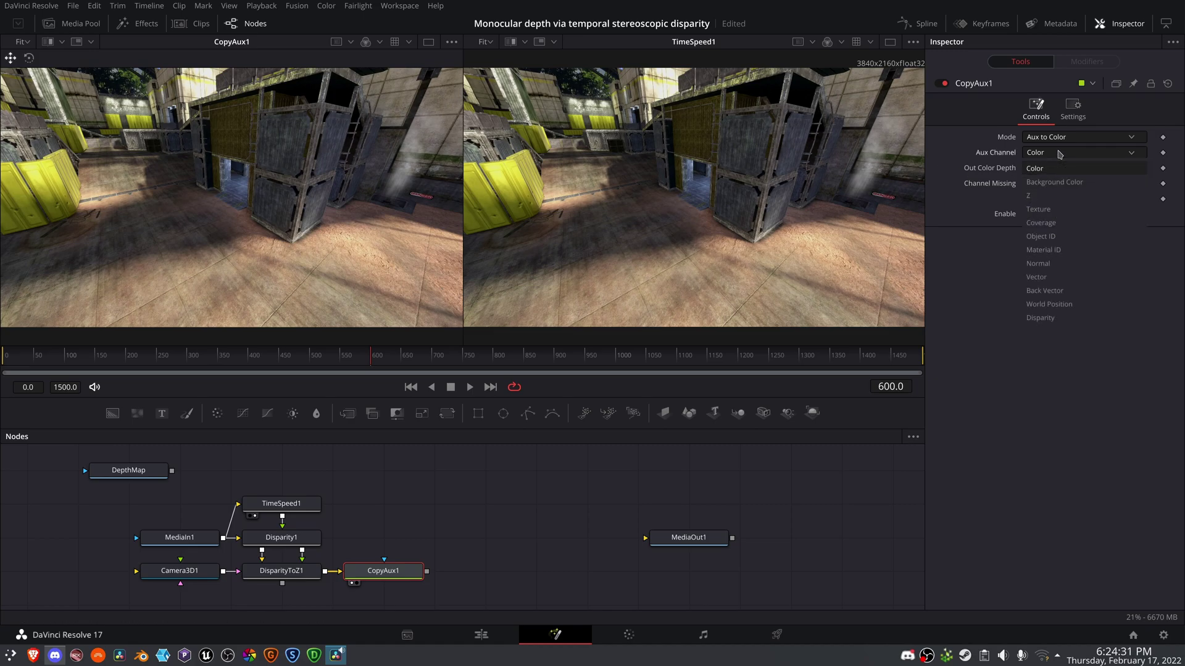
pyautogui.click(1040, 318)
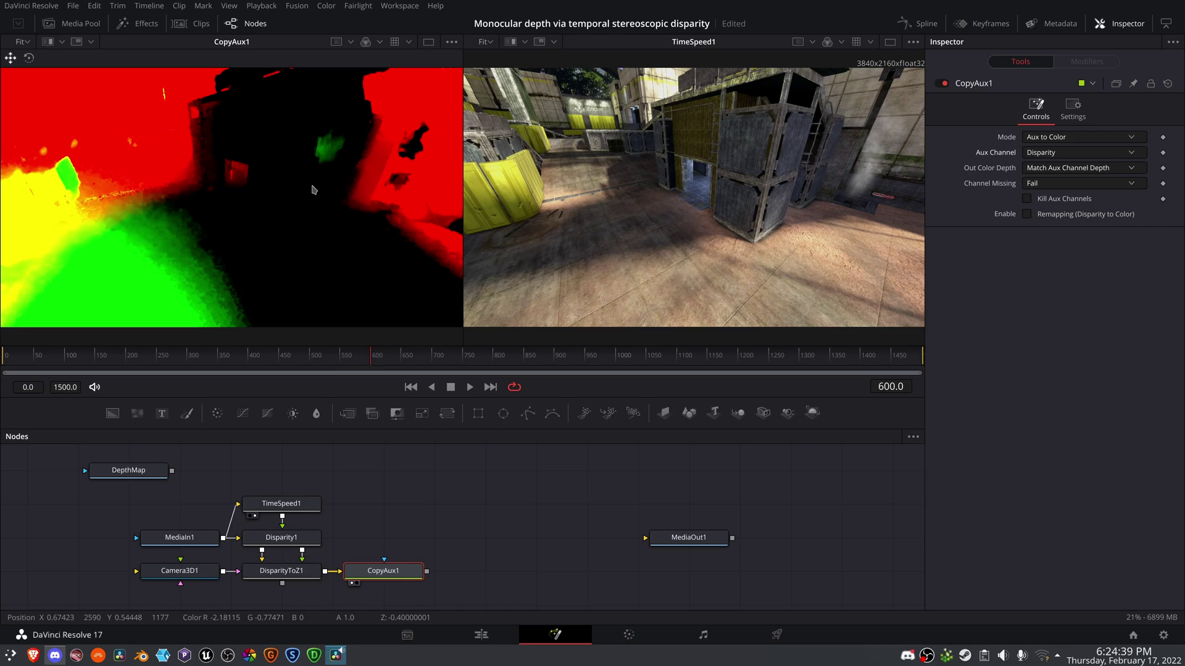
pyautogui.click(1027, 214)
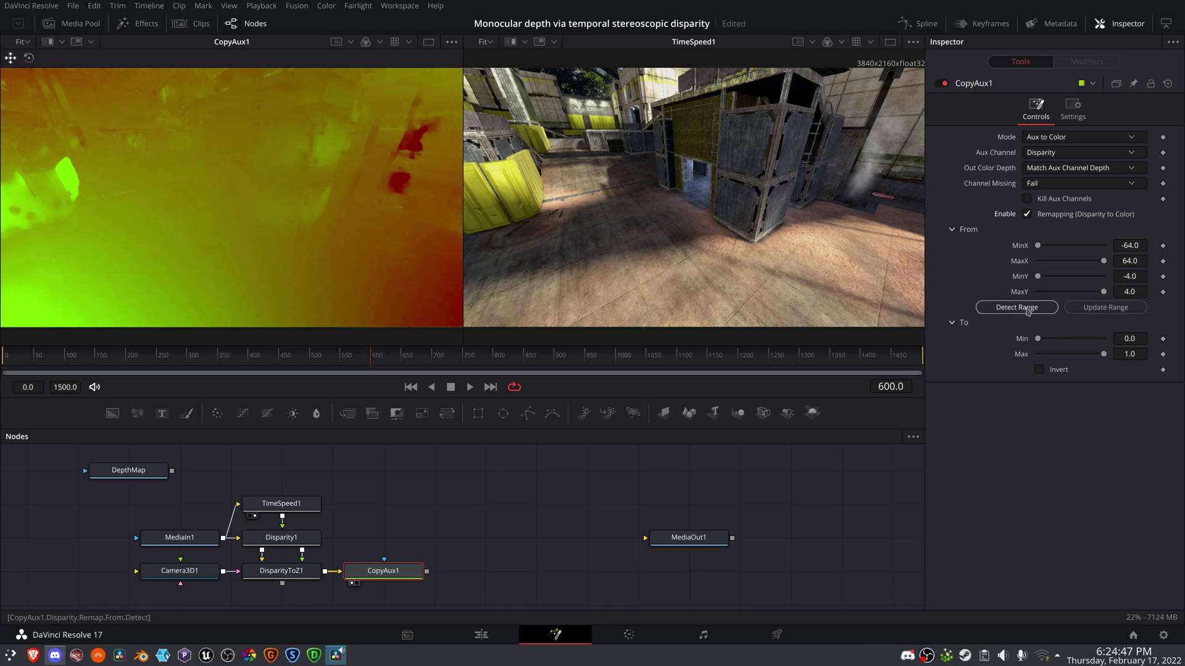
pyautogui.click(1028, 309)
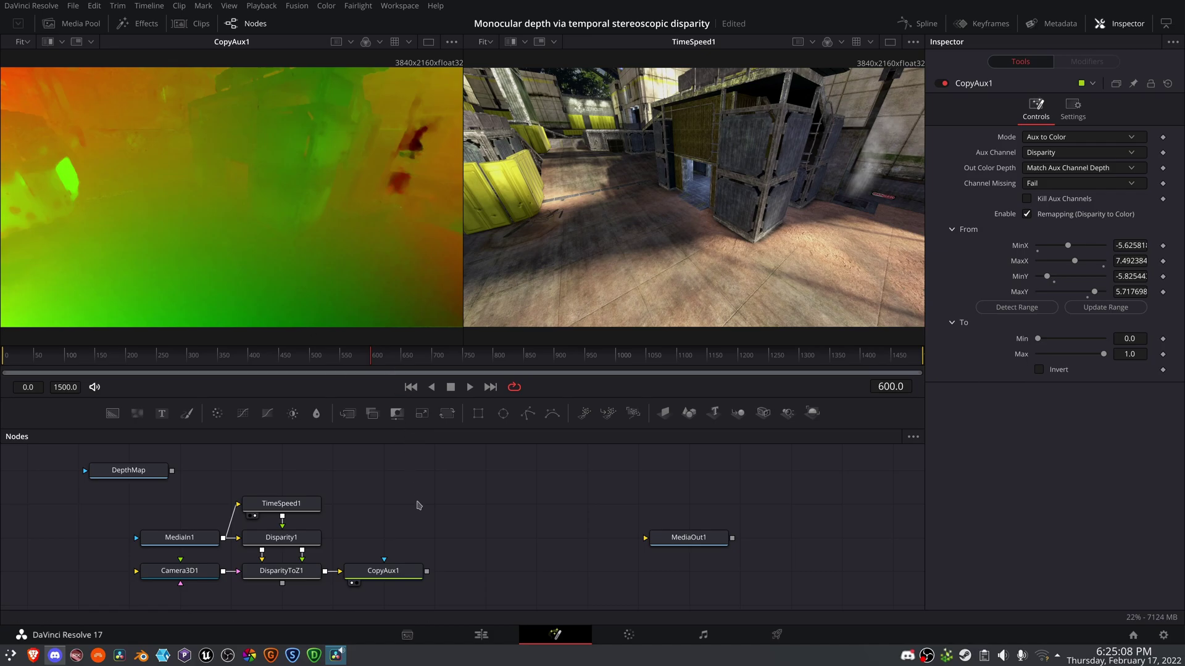
# - Add a Bitmap node using the Luminance channel, fed by CopyAux1's output
pyautogui.hotkey('shift', 'space')
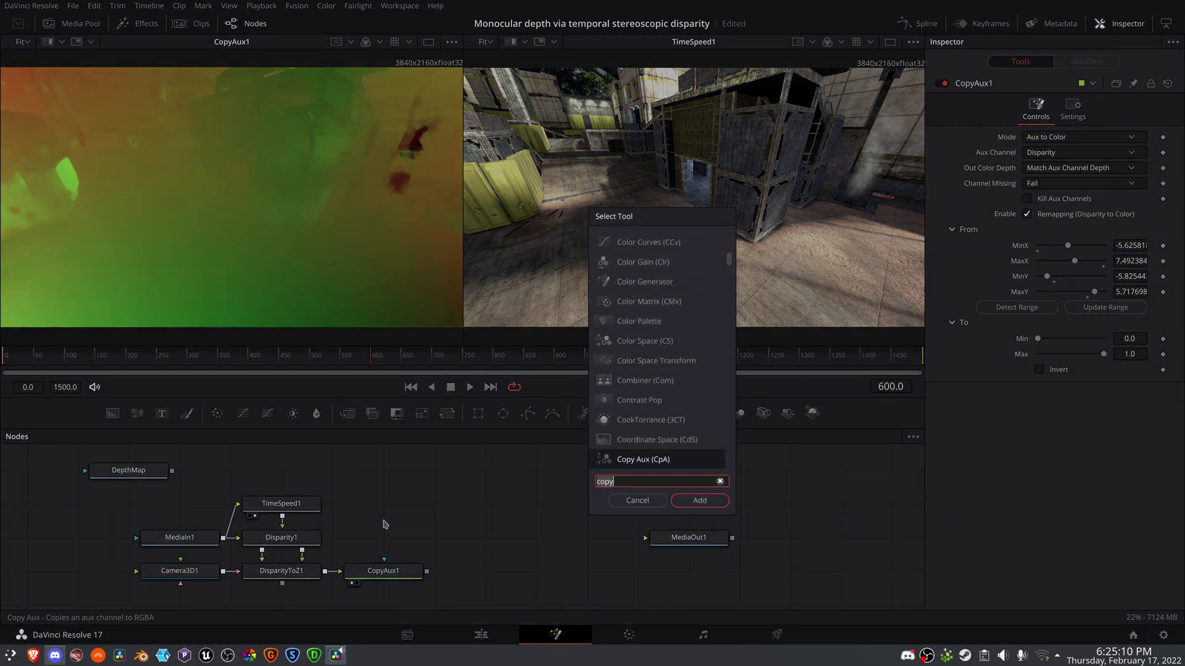
pyautogui.write('bitm')
pyautogui.press('Return')
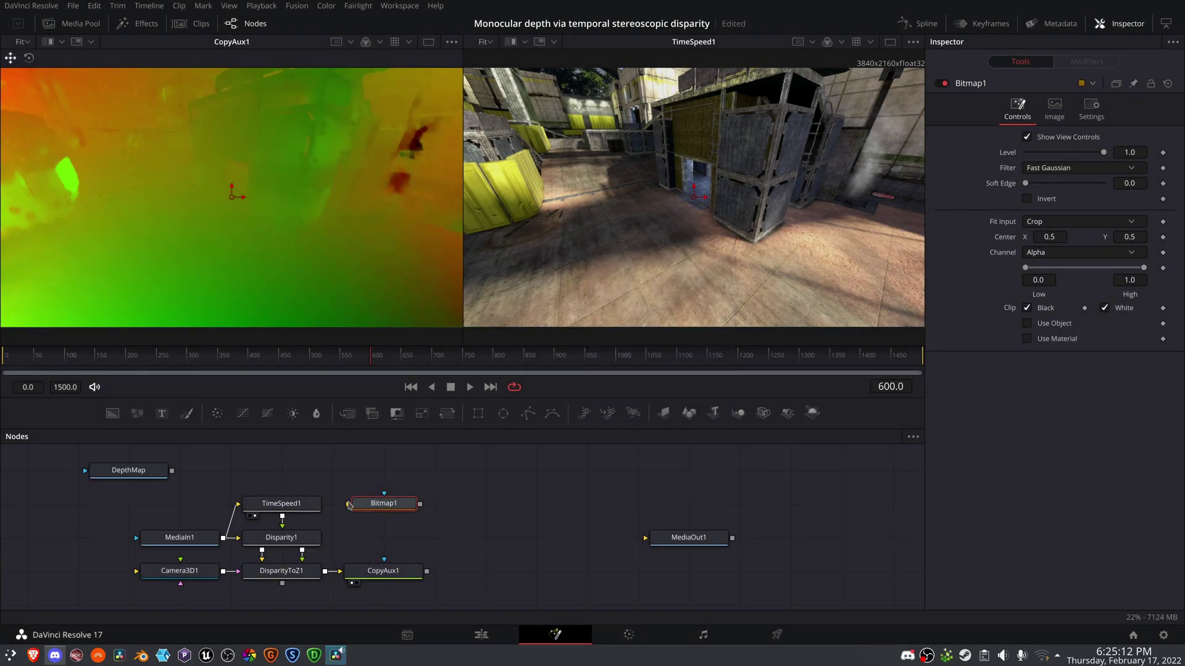
pyautogui.click(1041, 253)
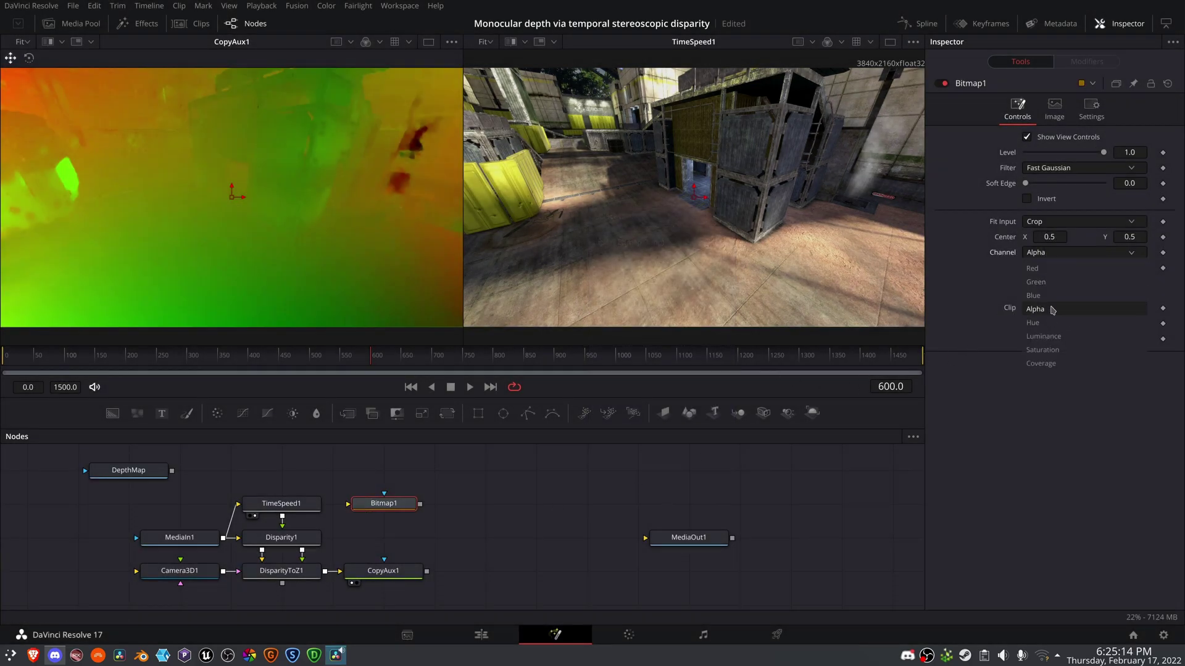
pyautogui.click(1052, 341)
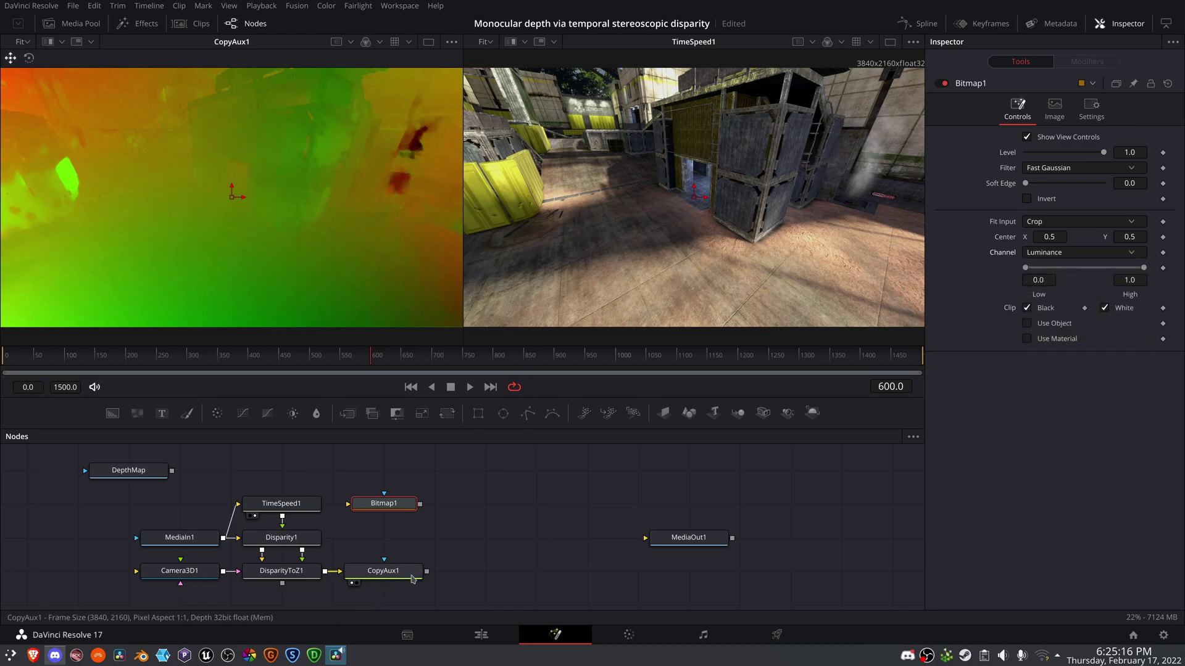
pyautogui.moveTo(426, 570); pyautogui.dragTo(368, 506)
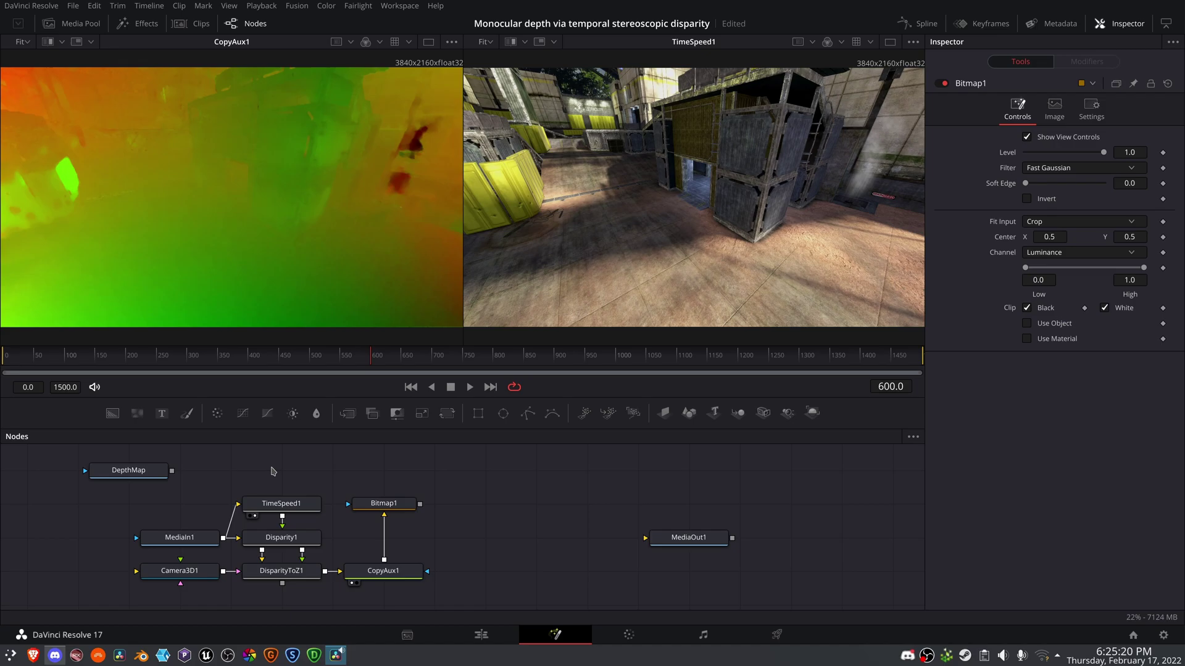
# - Add a Depth Blur node fed by MediaIn1 and show it in the right viewer
pyautogui.hotkey('shift', 'space')
pyautogui.write('depth')
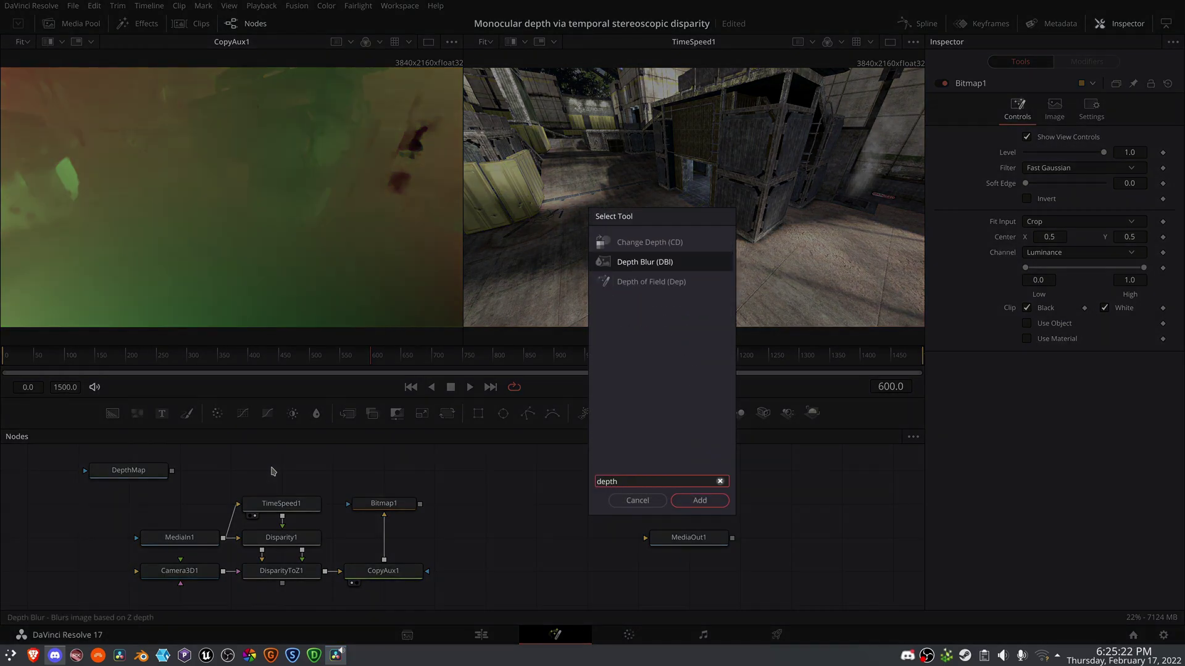
pyautogui.press('Return')
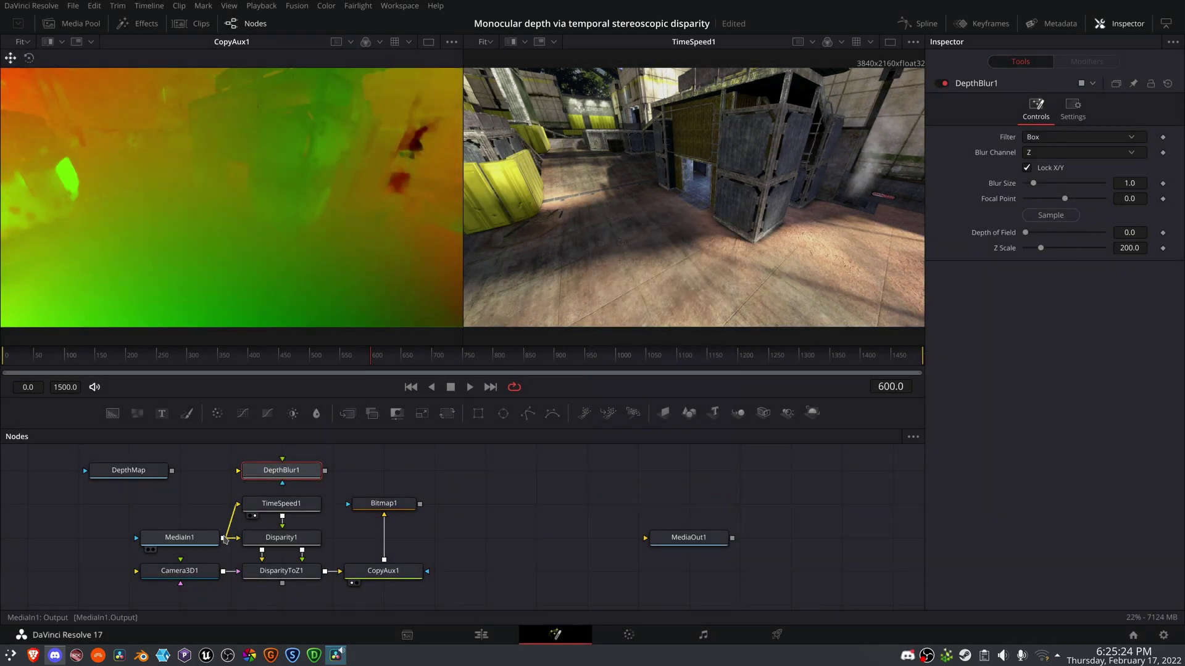
pyautogui.moveTo(225, 537); pyautogui.dragTo(238, 473)
pyautogui.press('2')
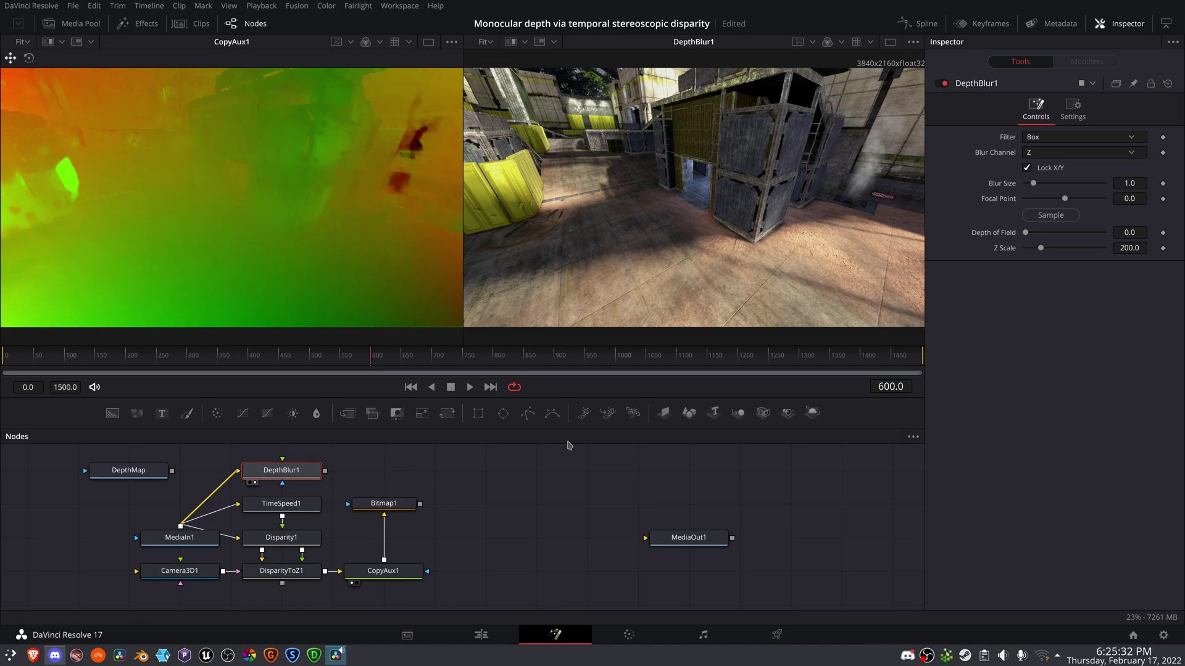
# - Drive DepthBlur1 from Bitmap1's Alpha channel and increase the blur size
pyautogui.click(1035, 153)
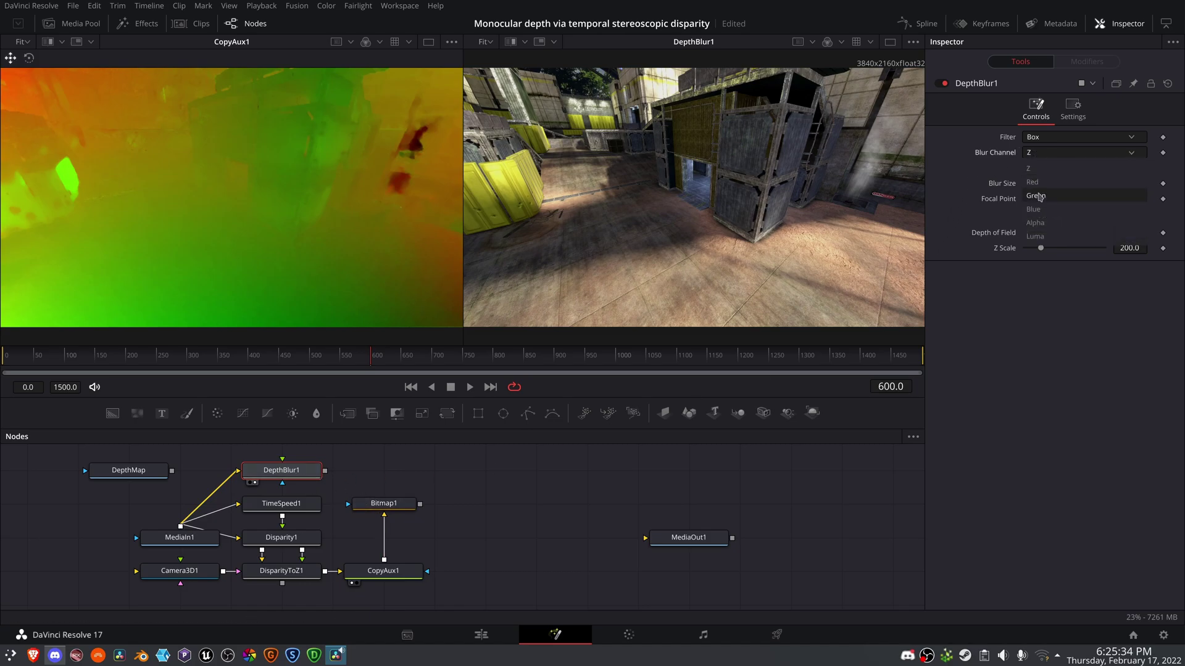
pyautogui.click(1035, 222)
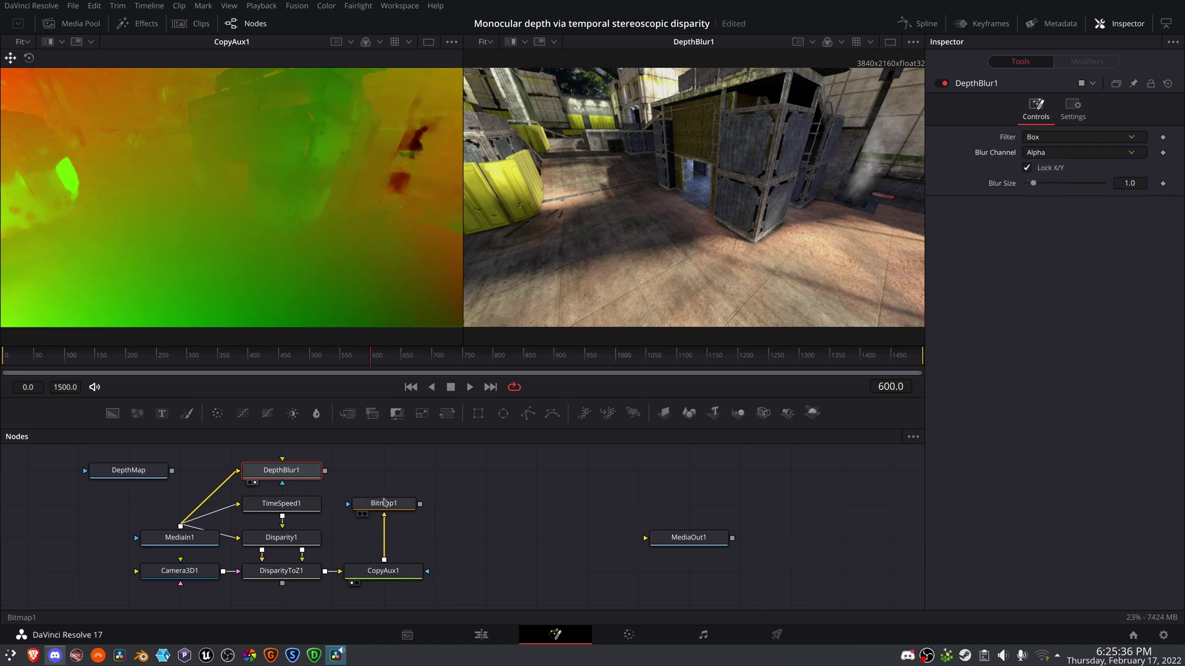
pyautogui.moveTo(420, 504); pyautogui.dragTo(282, 460)
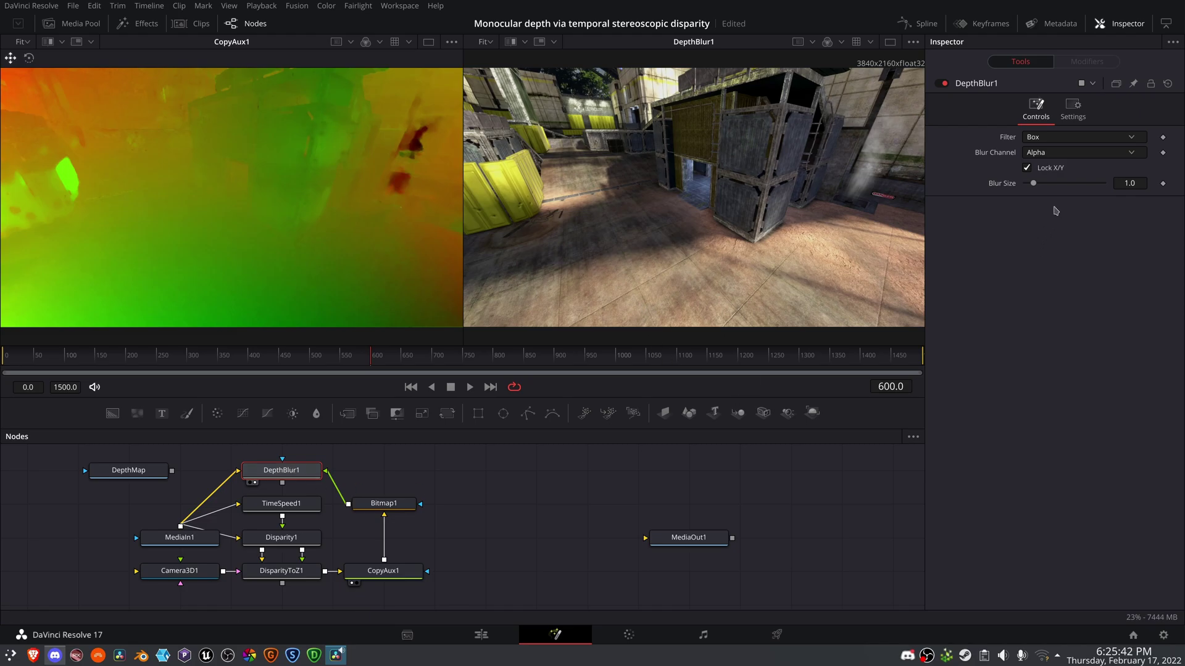
pyautogui.moveTo(1033, 184); pyautogui.dragTo(1133, 193)
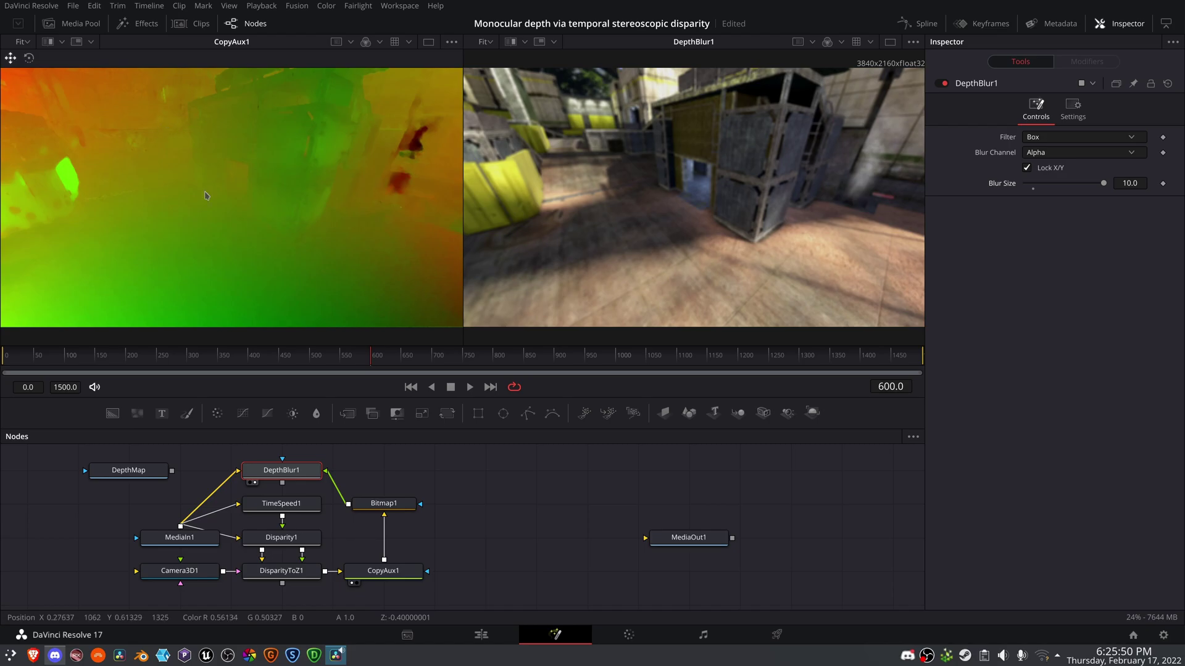
# - View the Bitmap1 matte in the left viewer, then select CopyAux1
pyautogui.click(375, 501)
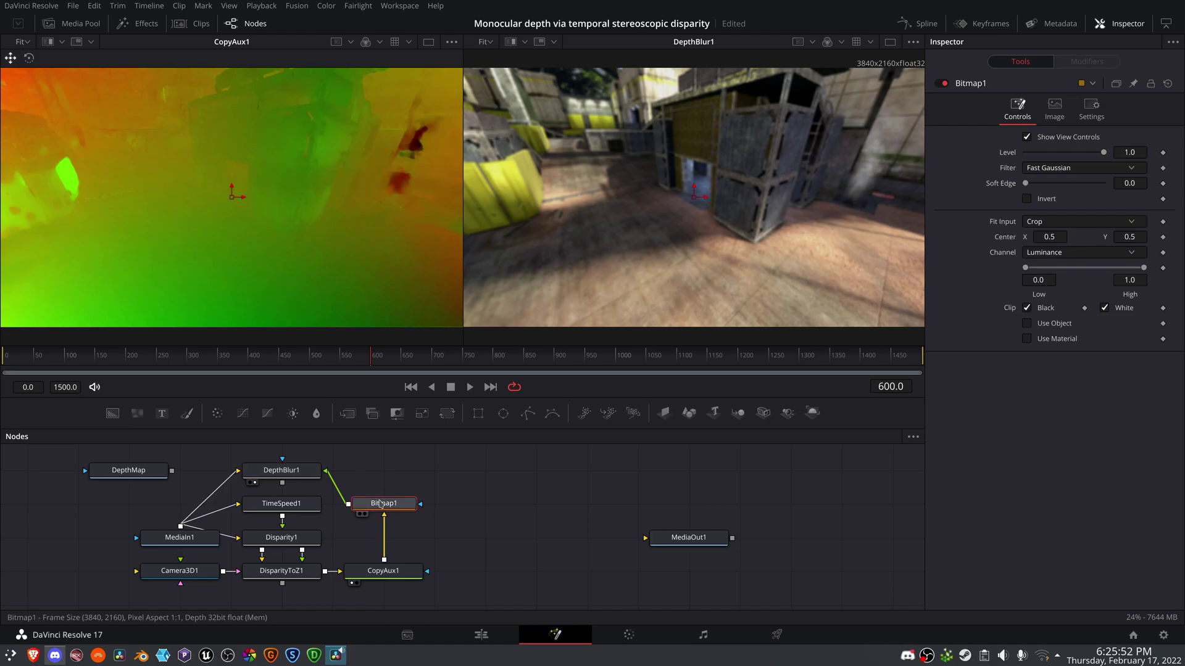
pyautogui.press('1')
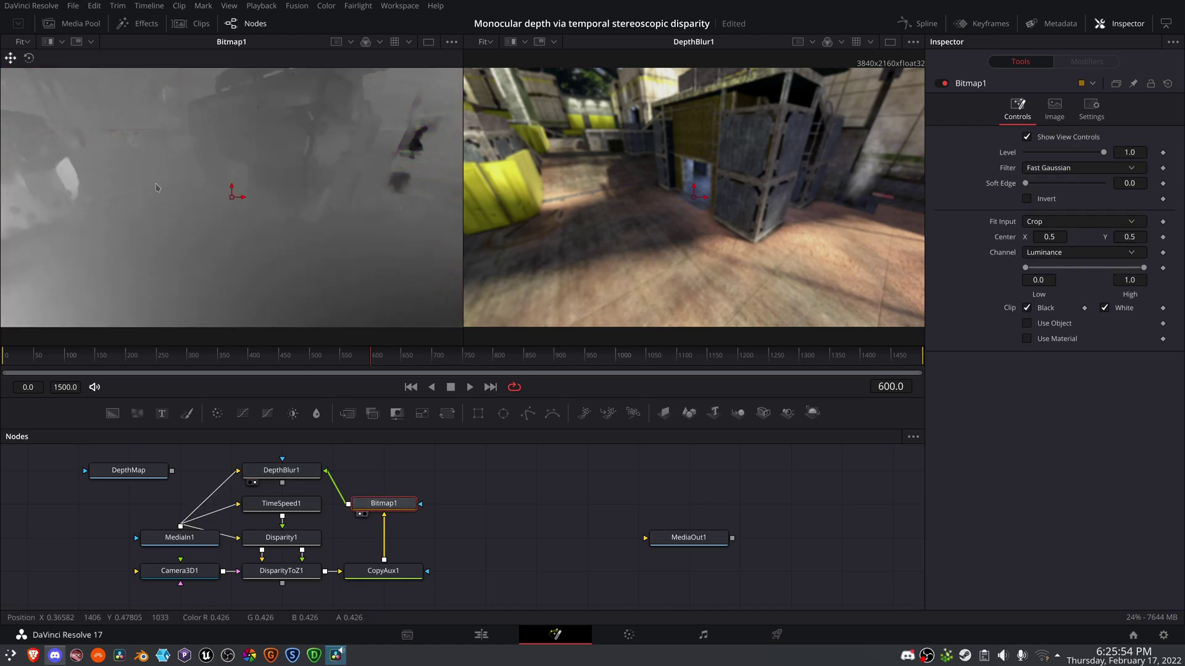
pyautogui.click(396, 567)
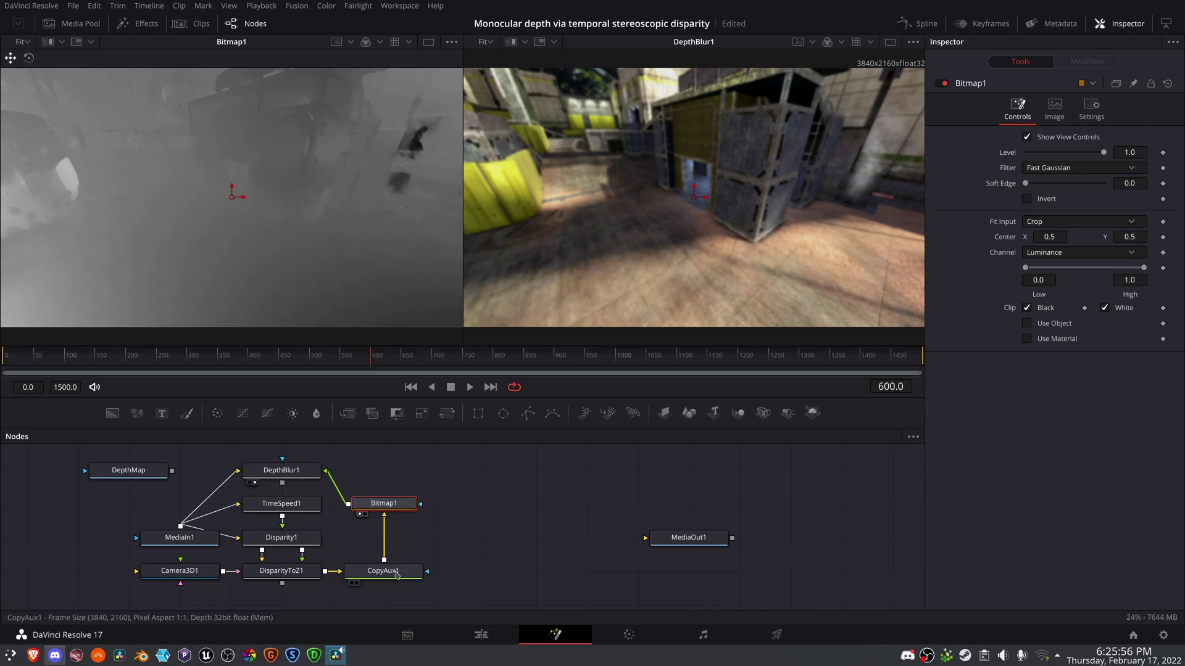
# - Insert a Brightness/Contrast node after CopyAux1 with Gain 2.0 and Lift -1.0
pyautogui.click(291, 414)
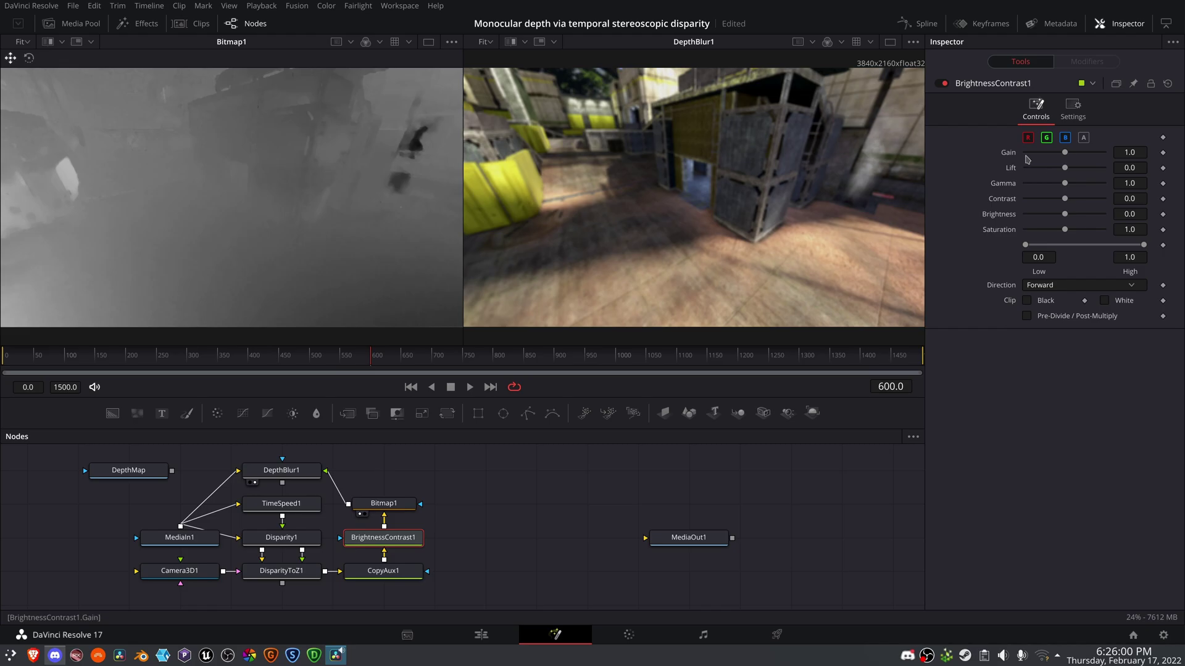
pyautogui.click(1138, 153)
pyautogui.write('2')
pyautogui.click(1137, 167)
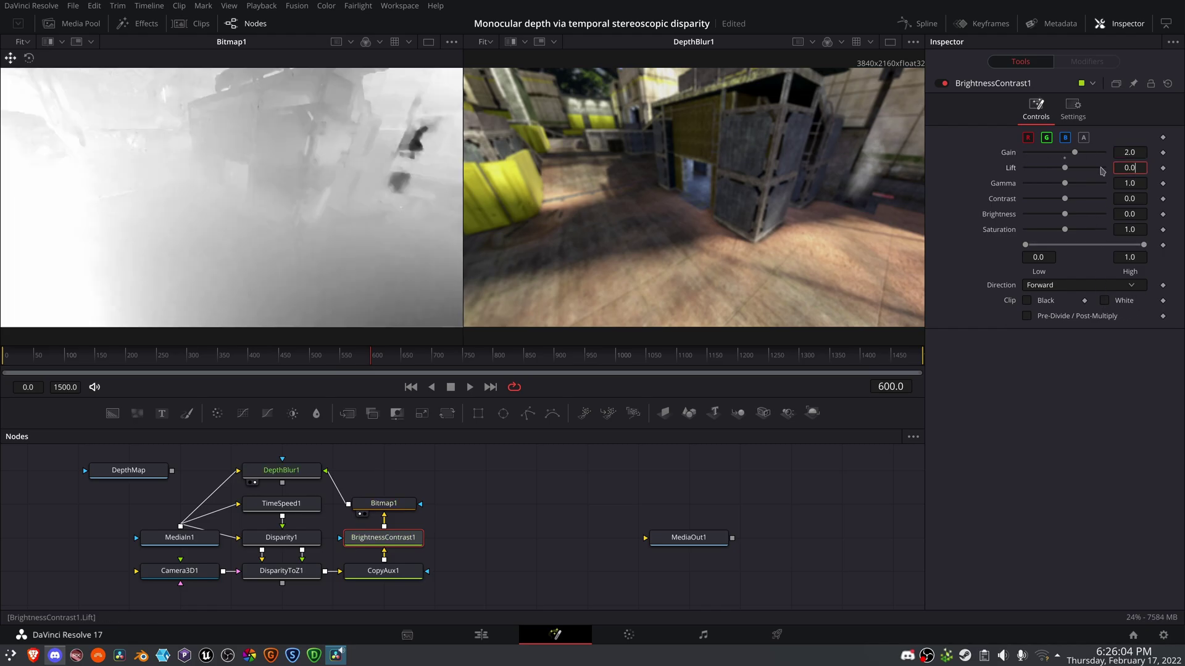
pyautogui.moveTo(1064, 168); pyautogui.dragTo(999, 169)
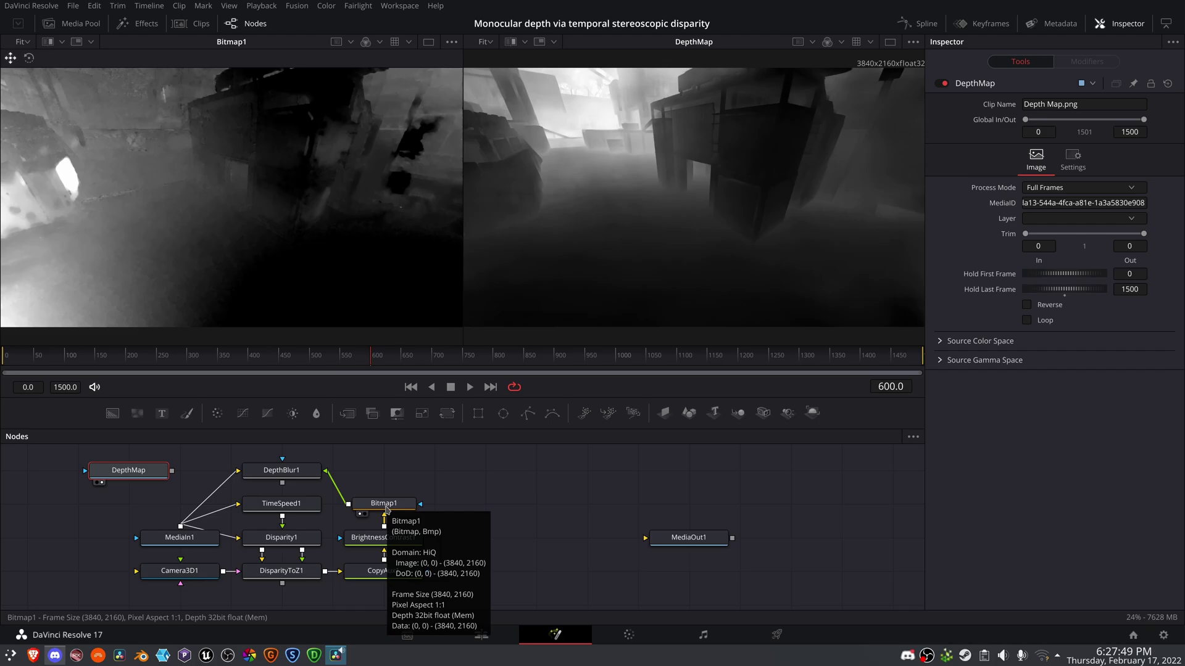
# - Move Bitmap1 up so it sits level with DepthBlur1
pyautogui.moveTo(387, 509); pyautogui.dragTo(387, 476)
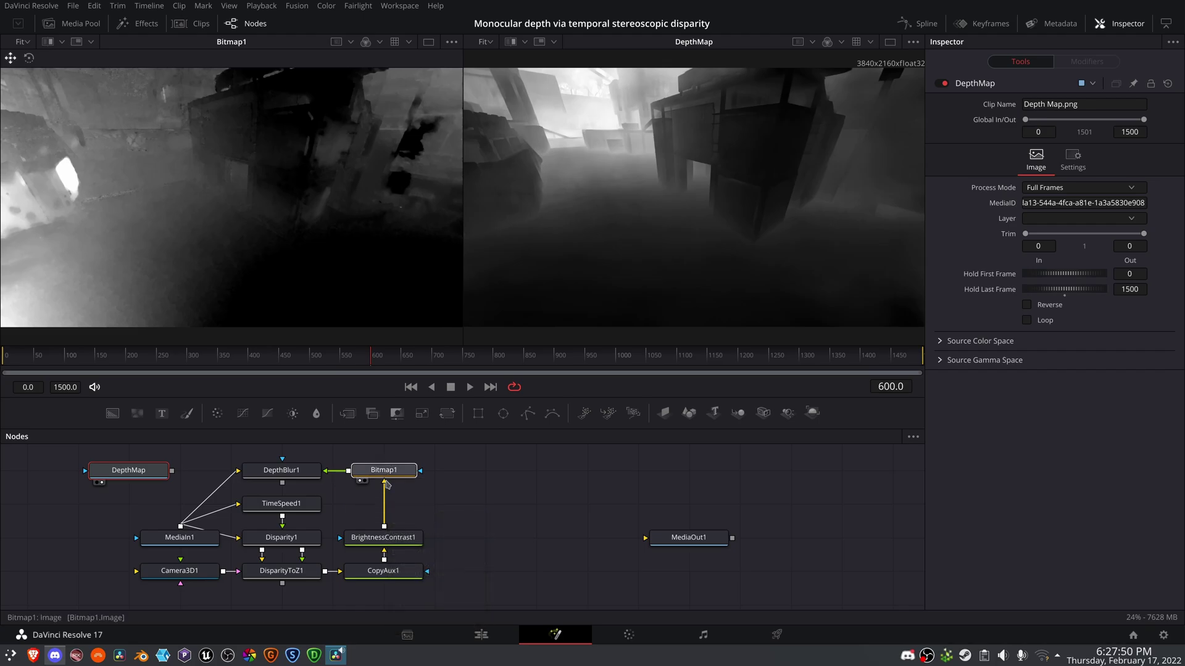
# - Show the DepthBlur1 result in viewer 2 at frame 849, stepping back from frame 850
pyautogui.click(302, 472)
pyautogui.press('2')
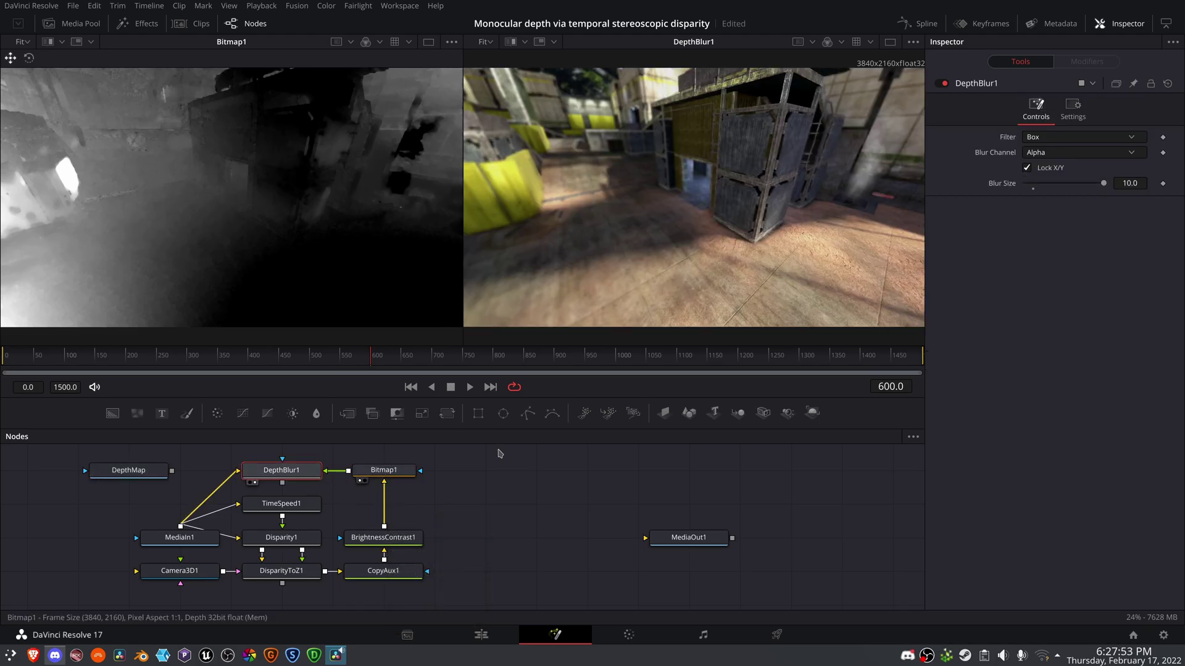
pyautogui.click(879, 387)
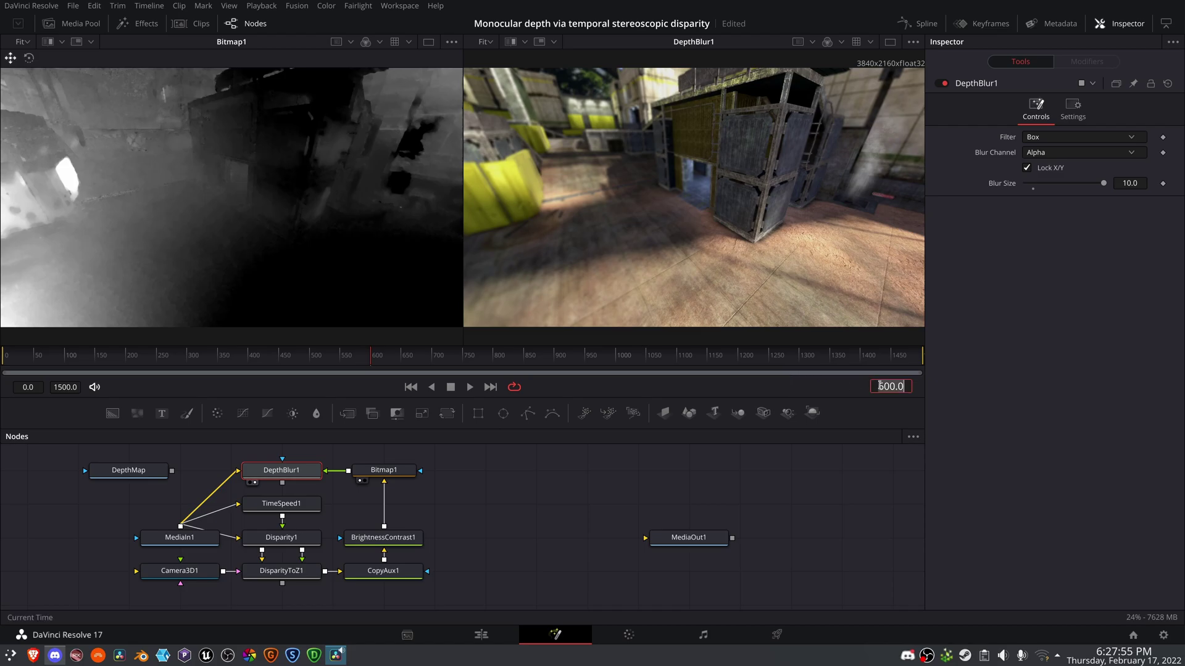
pyautogui.write('850')
pyautogui.press('Return')
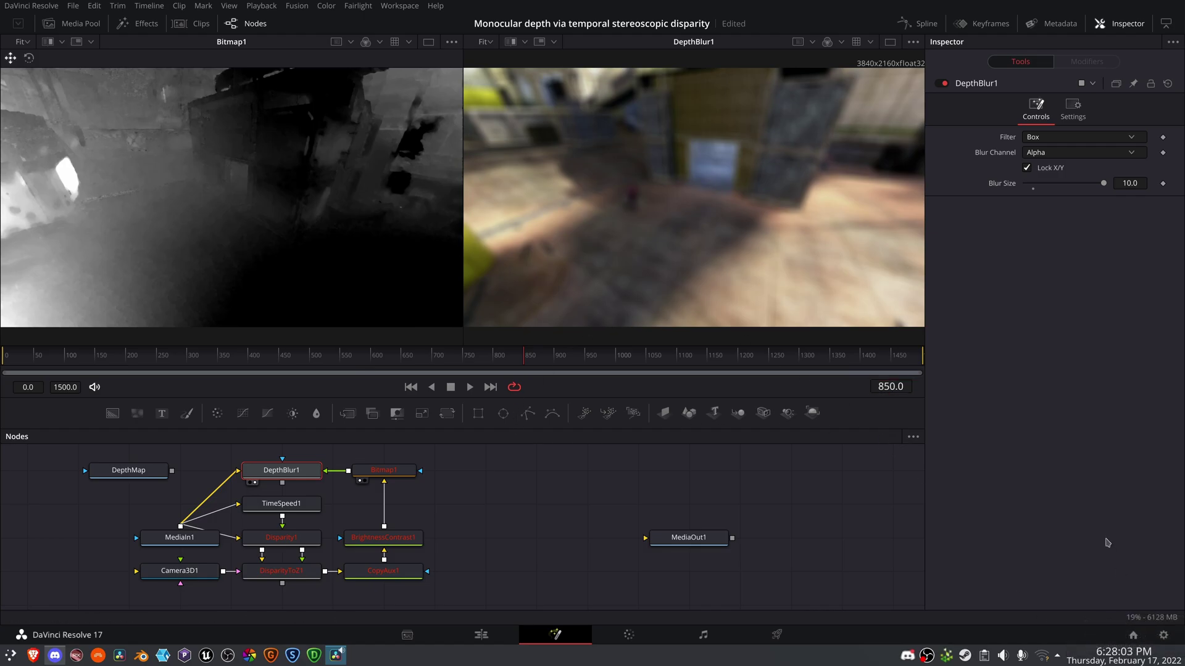
pyautogui.press('Left')
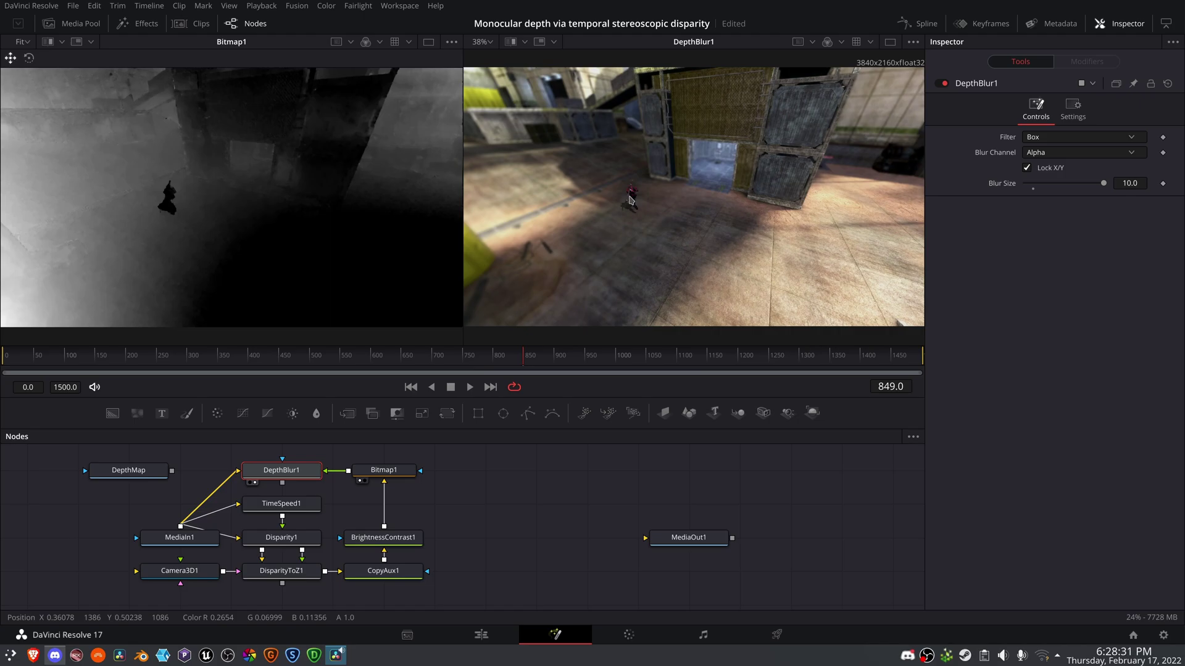
# - Insert a Clean Plate node above BrightnessContrast1
pyautogui.click(406, 538)
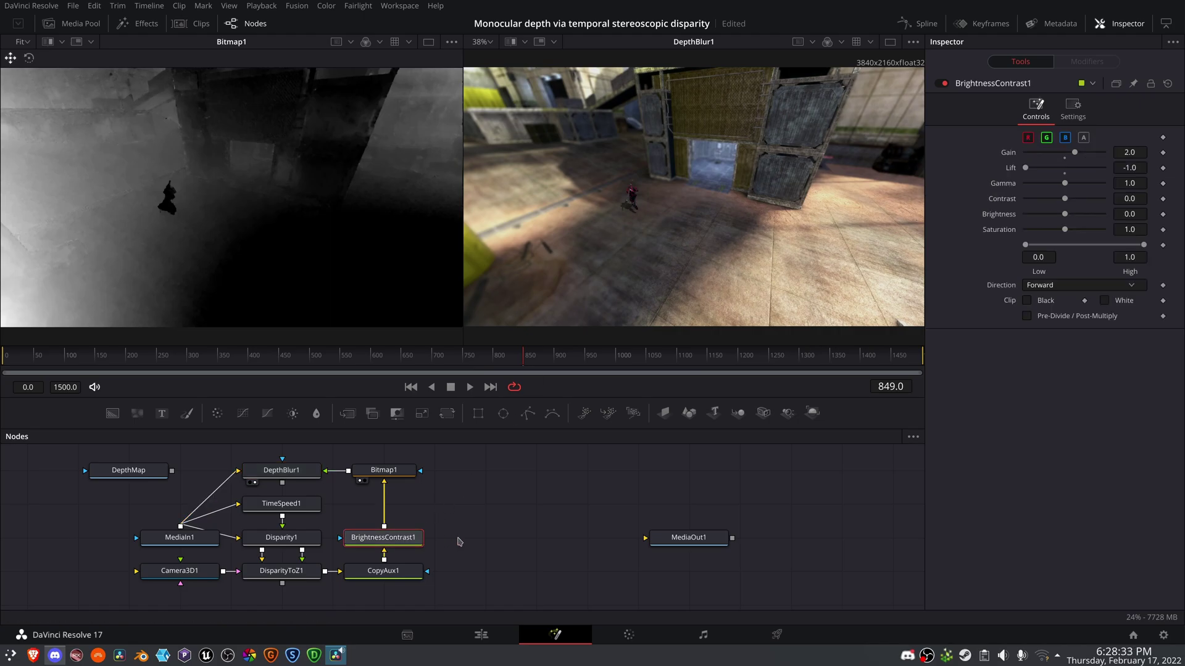
pyautogui.hotkey('shift', 'space')
pyautogui.write('cle')
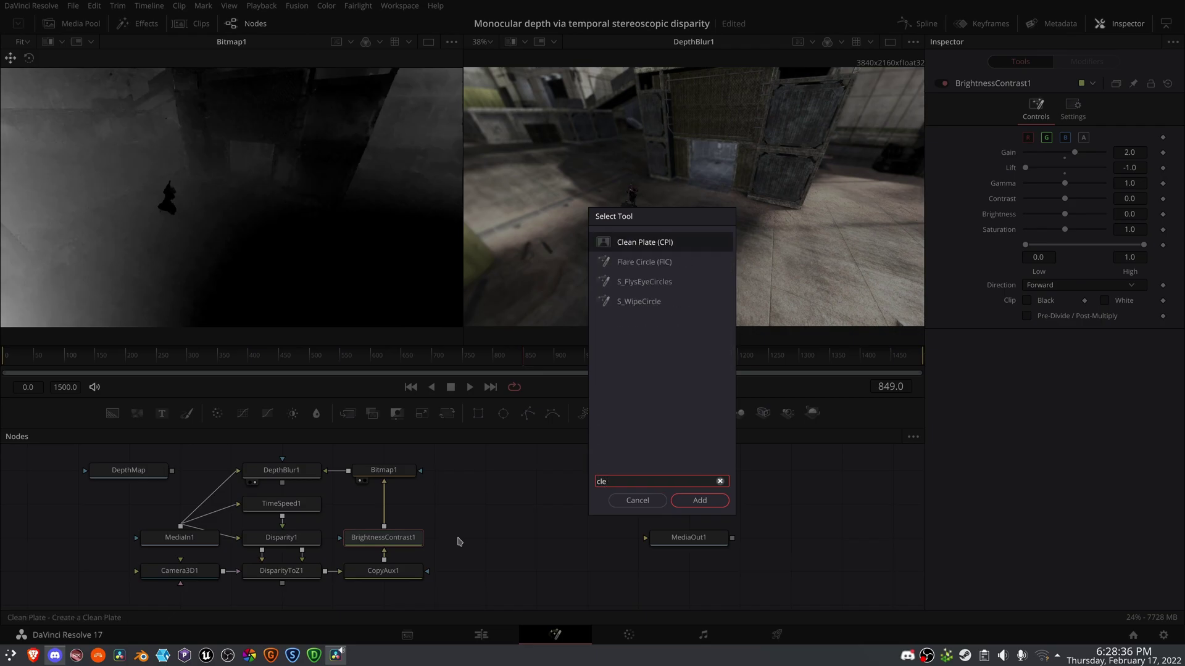
pyautogui.press('Return')
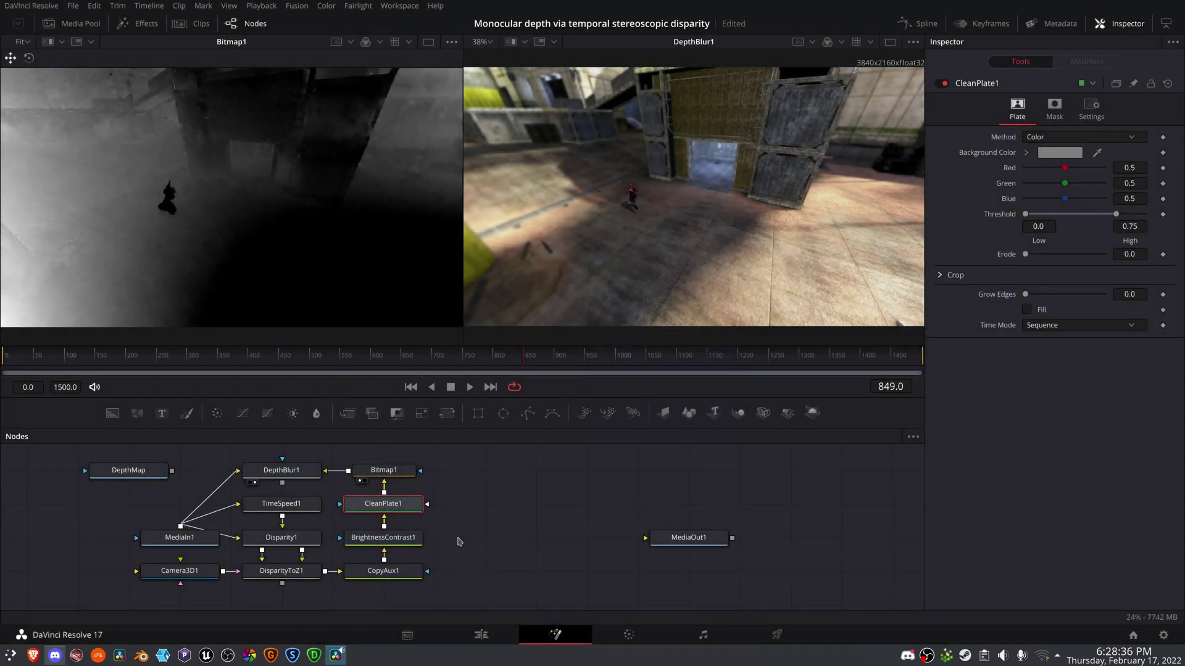
# - Mask CleanPlate1 with a thin Ellipse oval over the figure, height 0.115, and enable Fill
pyautogui.click(505, 419)
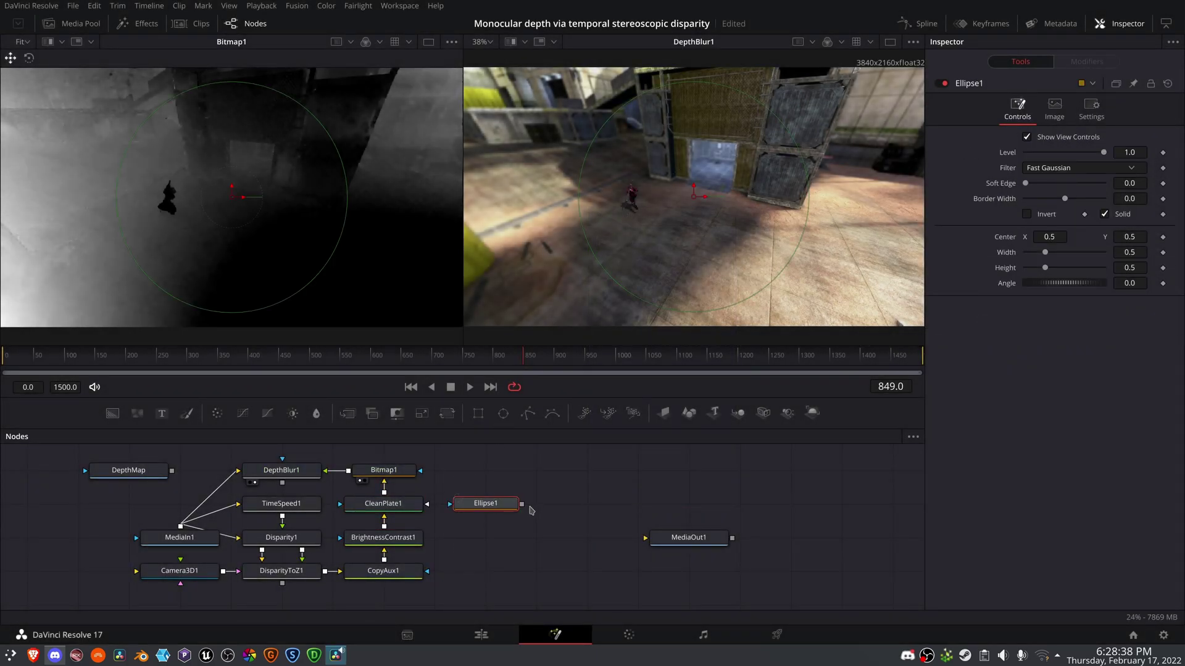
pyautogui.moveTo(522, 504); pyautogui.dragTo(427, 504)
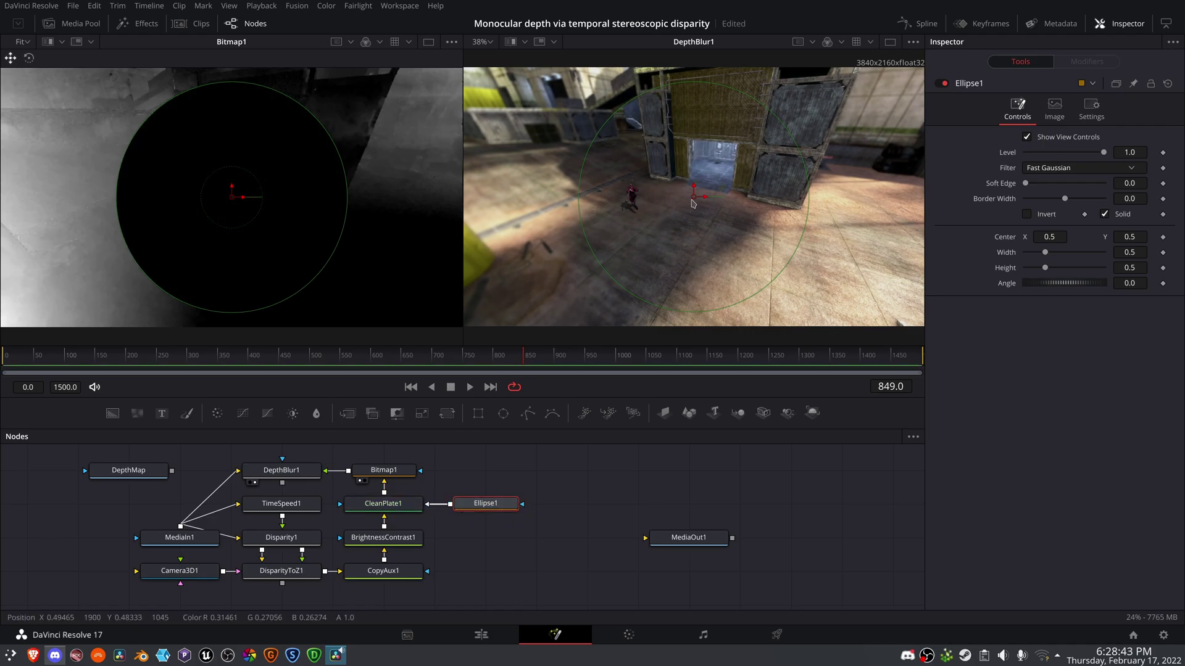
pyautogui.moveTo(694, 197); pyautogui.dragTo(632, 199)
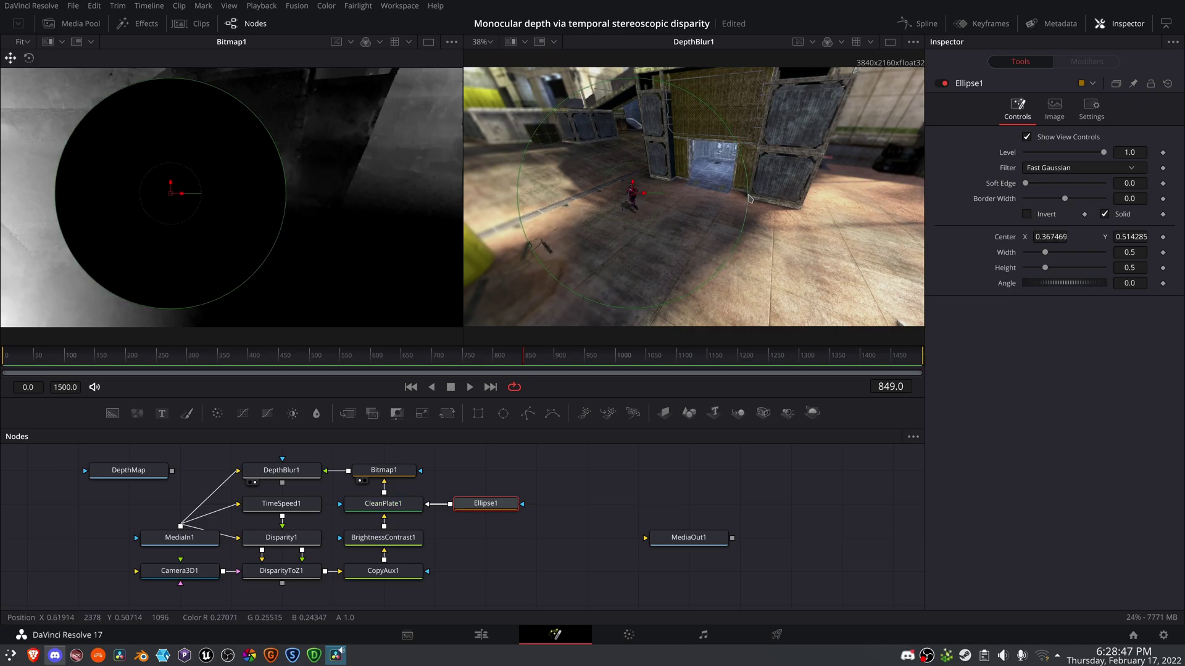
pyautogui.moveTo(748, 199); pyautogui.dragTo(649, 199)
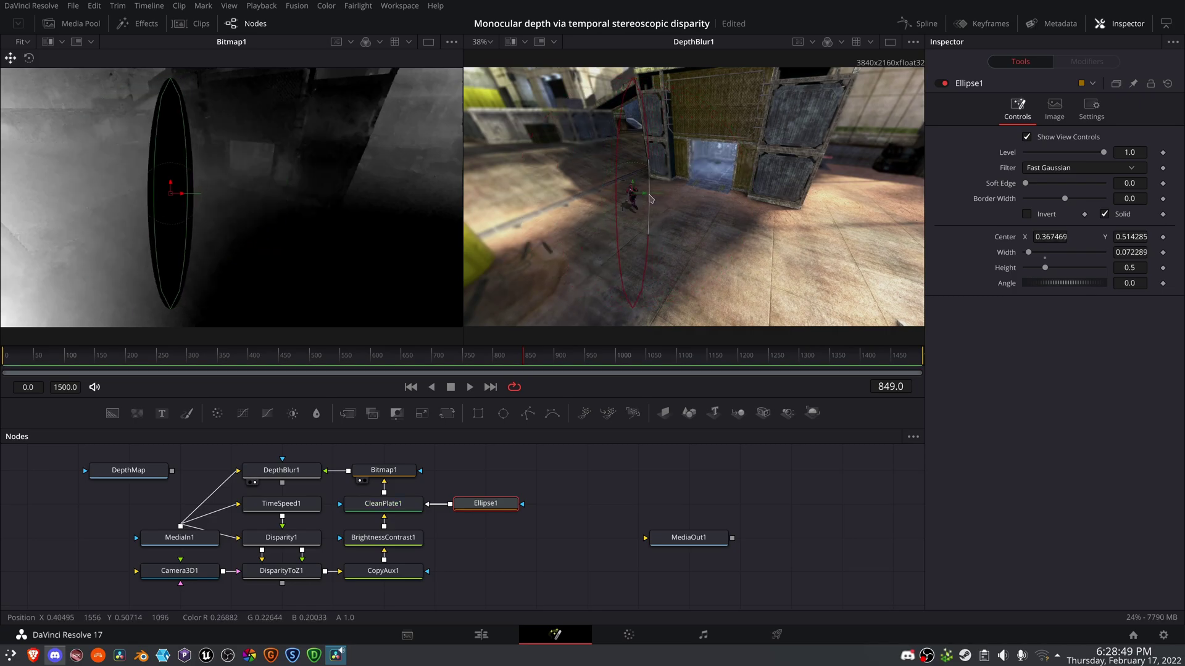
pyautogui.click(1119, 267)
pyautogui.write('0.115')
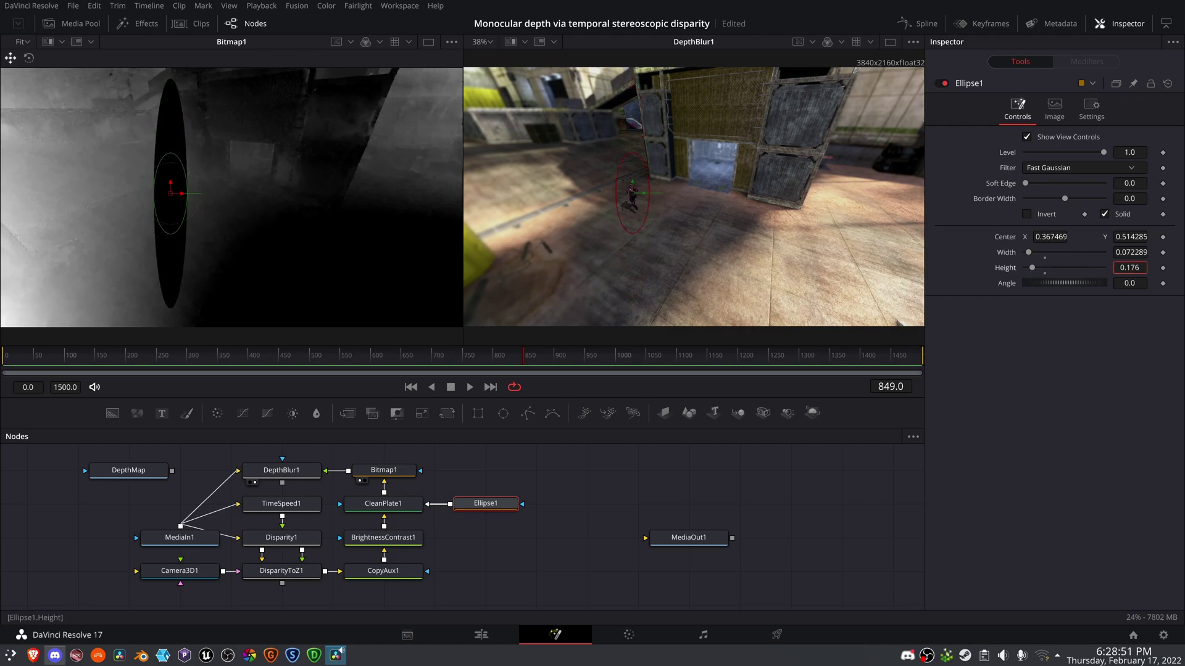
pyautogui.press('Return')
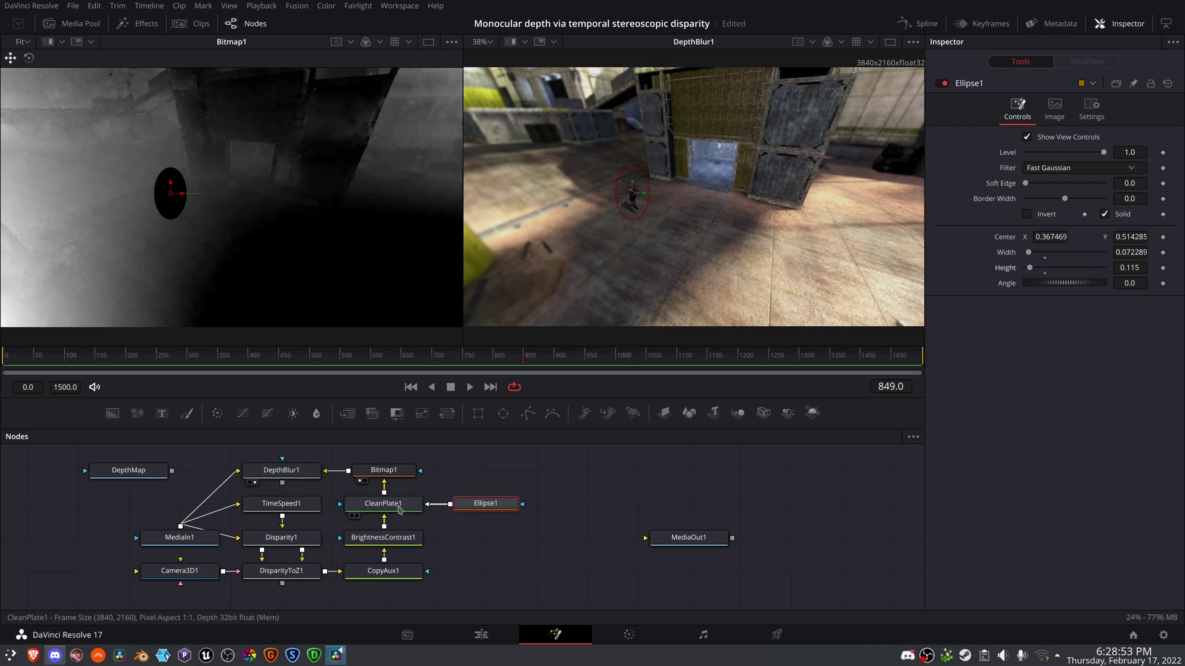
pyautogui.click(382, 504)
pyautogui.click(1027, 309)
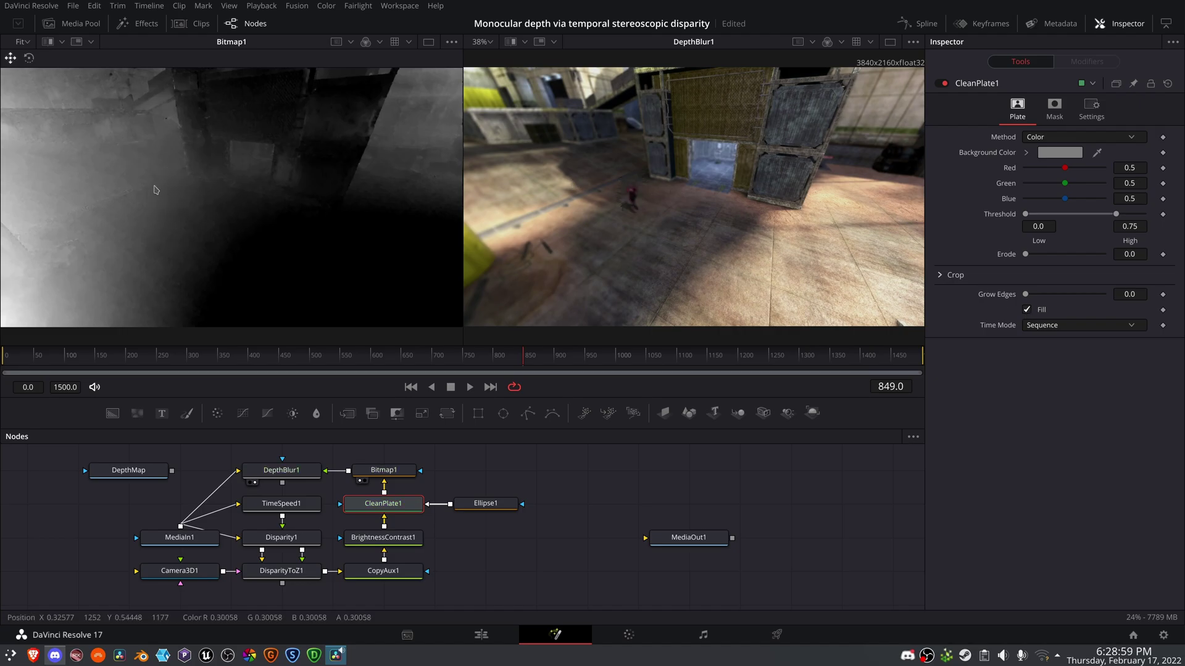
pyautogui.scroll(5, 215, 185)
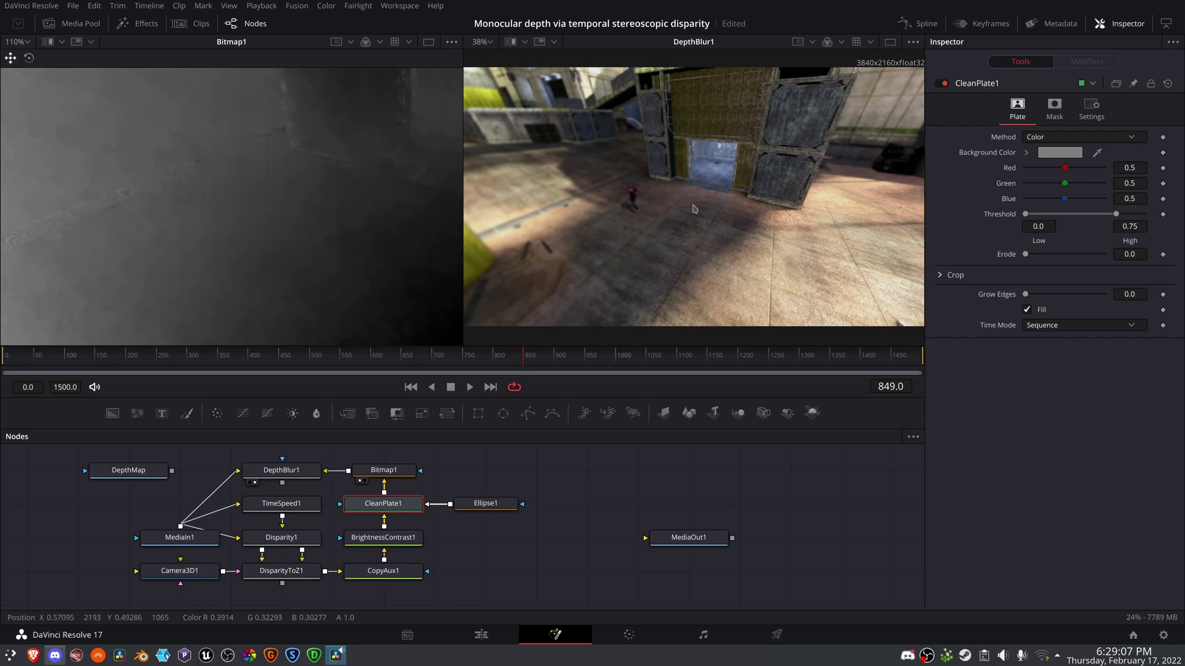
pyautogui.scroll(5, 648, 197)
pyautogui.scroll(-2, 647, 197)
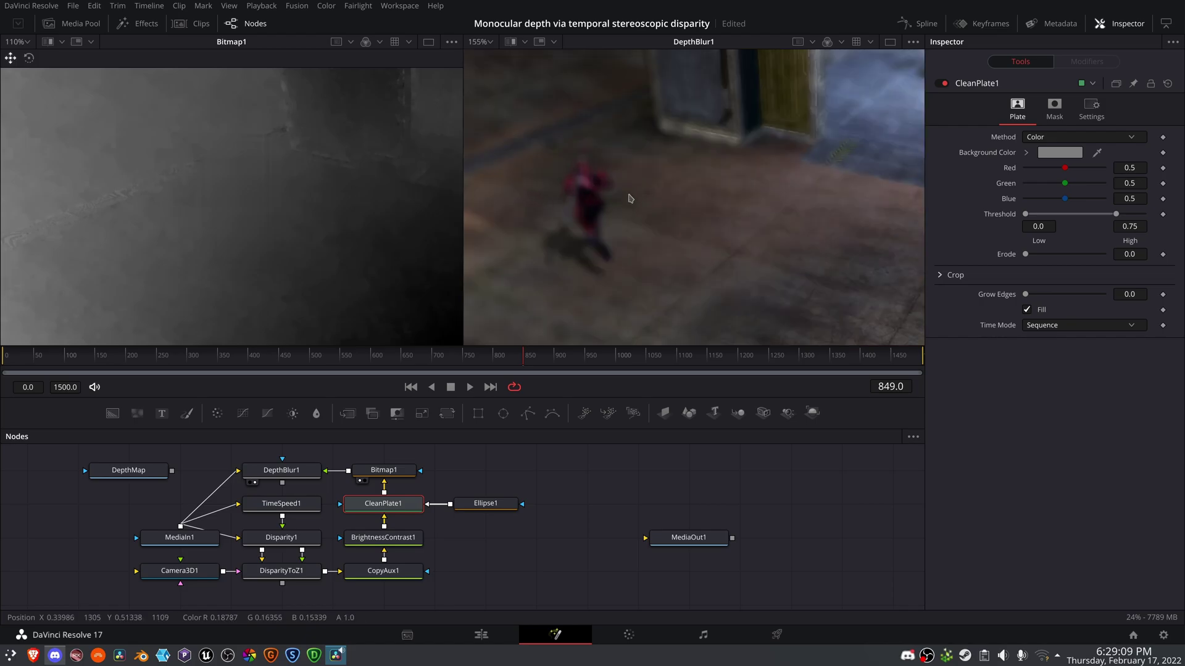
pyautogui.scroll(-2, 599, 200)
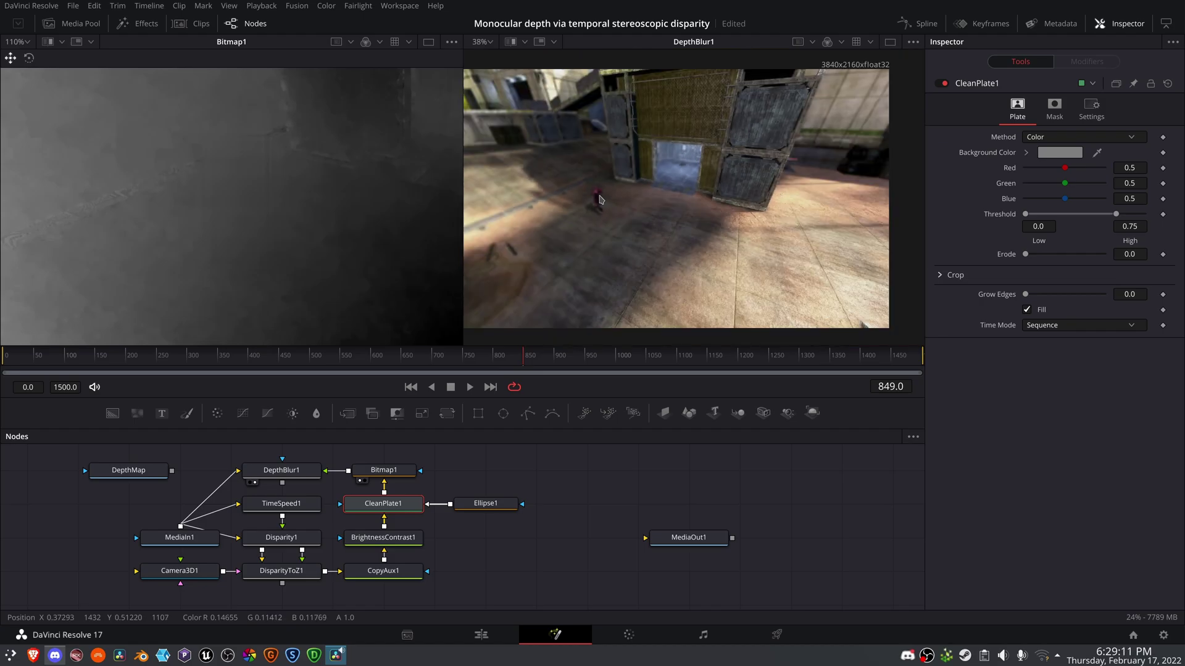
pyautogui.hotkey('ctrl', 'f')
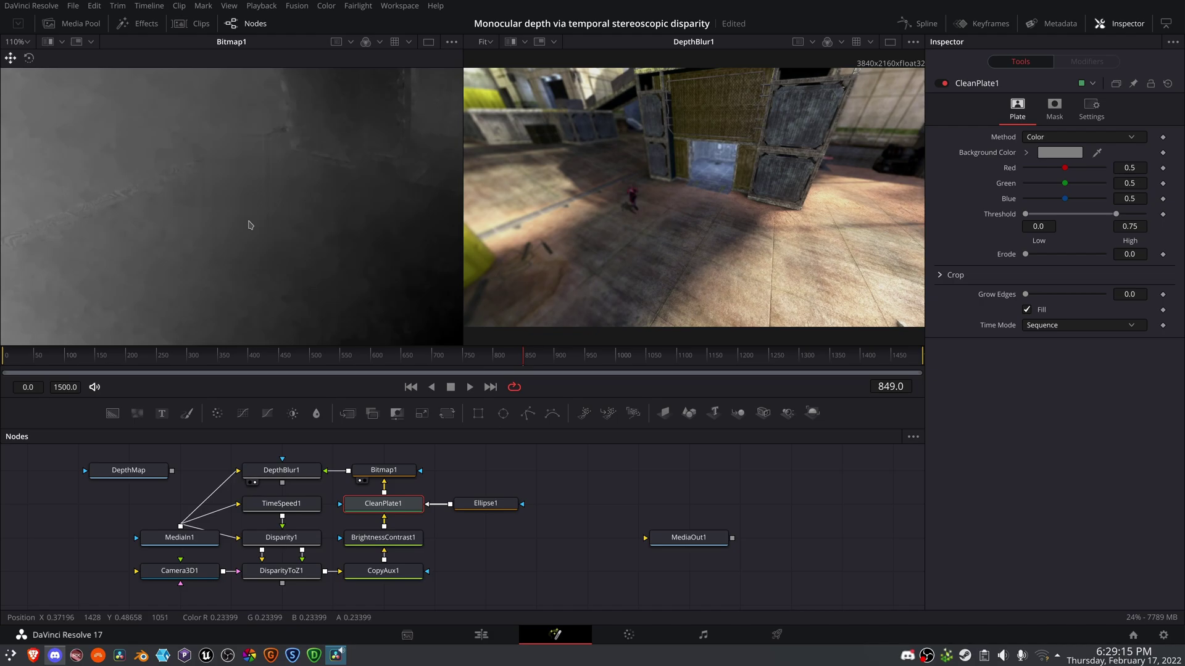
# - Fit the whole depth matte in the viewer and save the project
pyautogui.hotkey('ctrl', 'f')
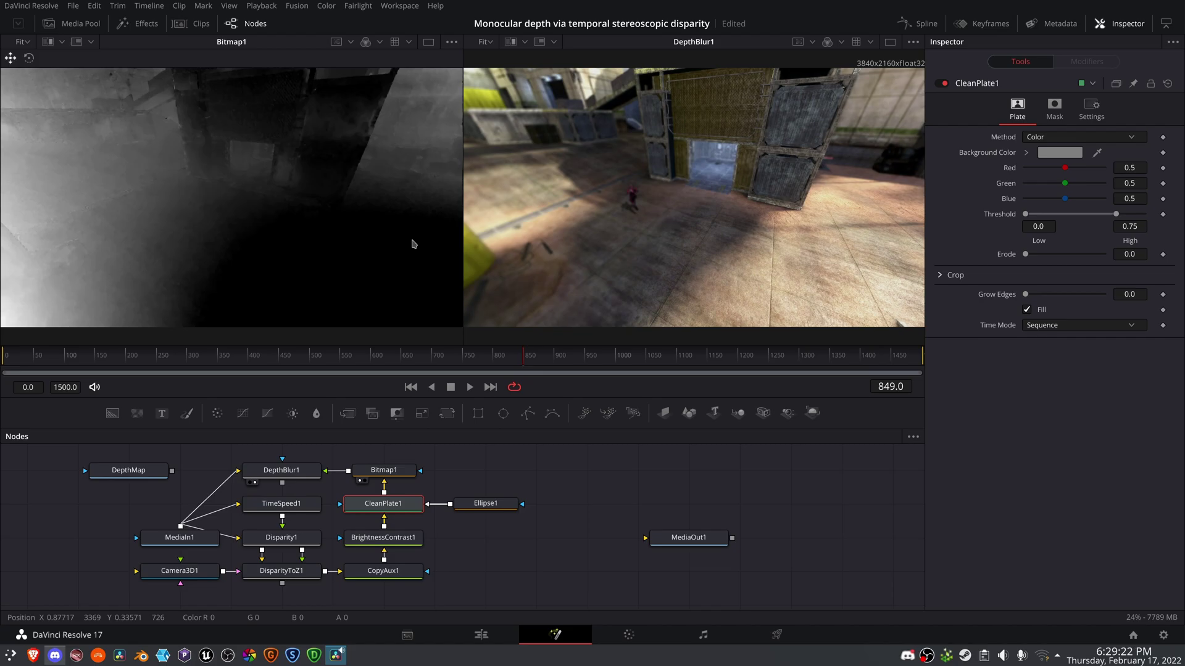
pyautogui.hotkey('ctrl', 's')
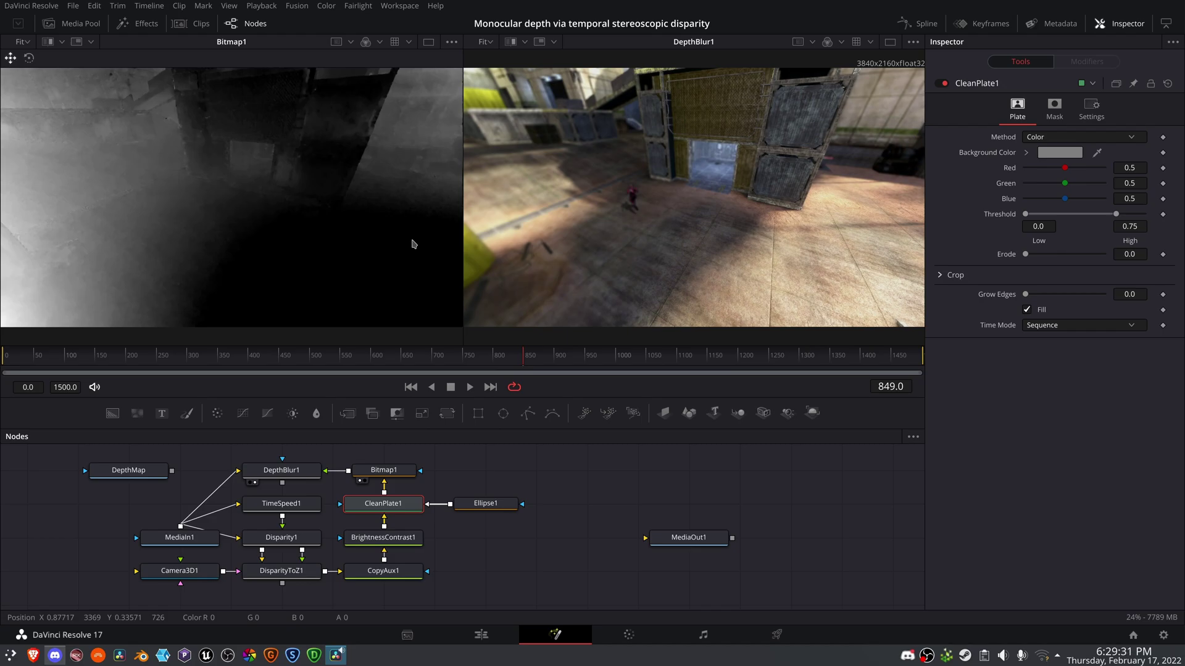